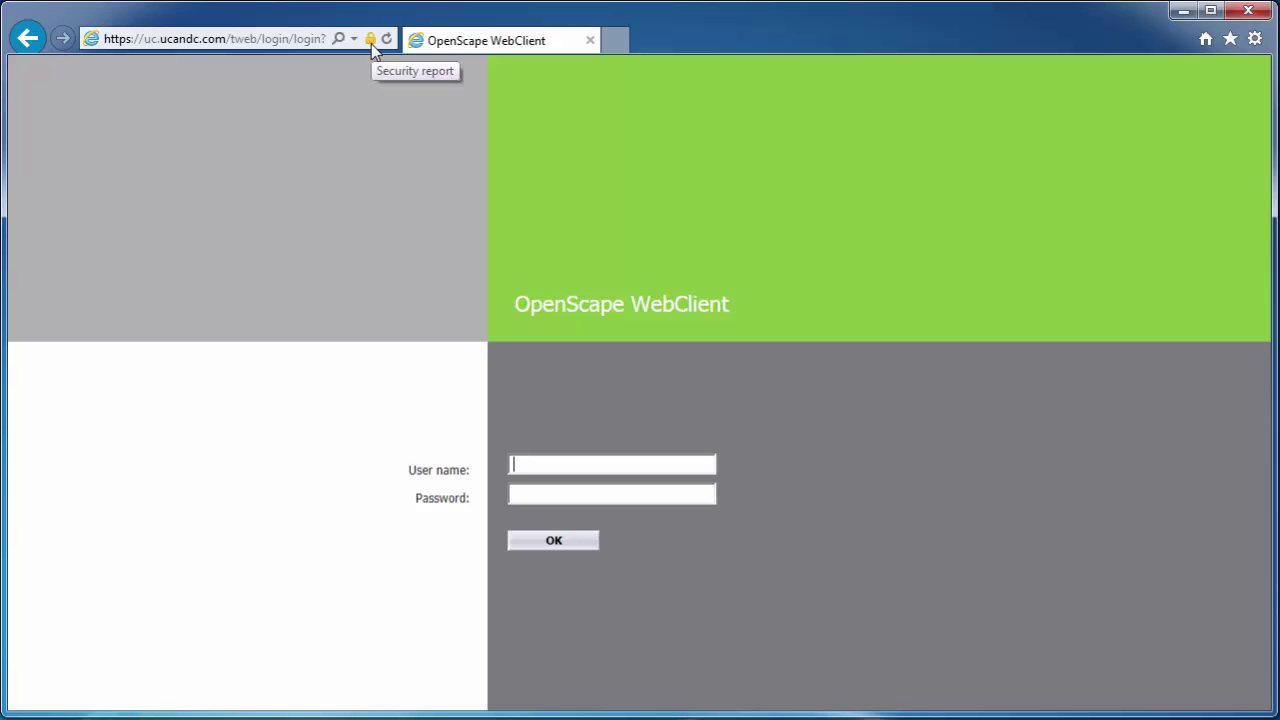
- Sign in to OpenScape WebClient with the account's user name and password
{"action": "key", "text": "Tab"}
{"action": "type", "text": "•••••••••"}
{"action": "key", "text": "Return"}
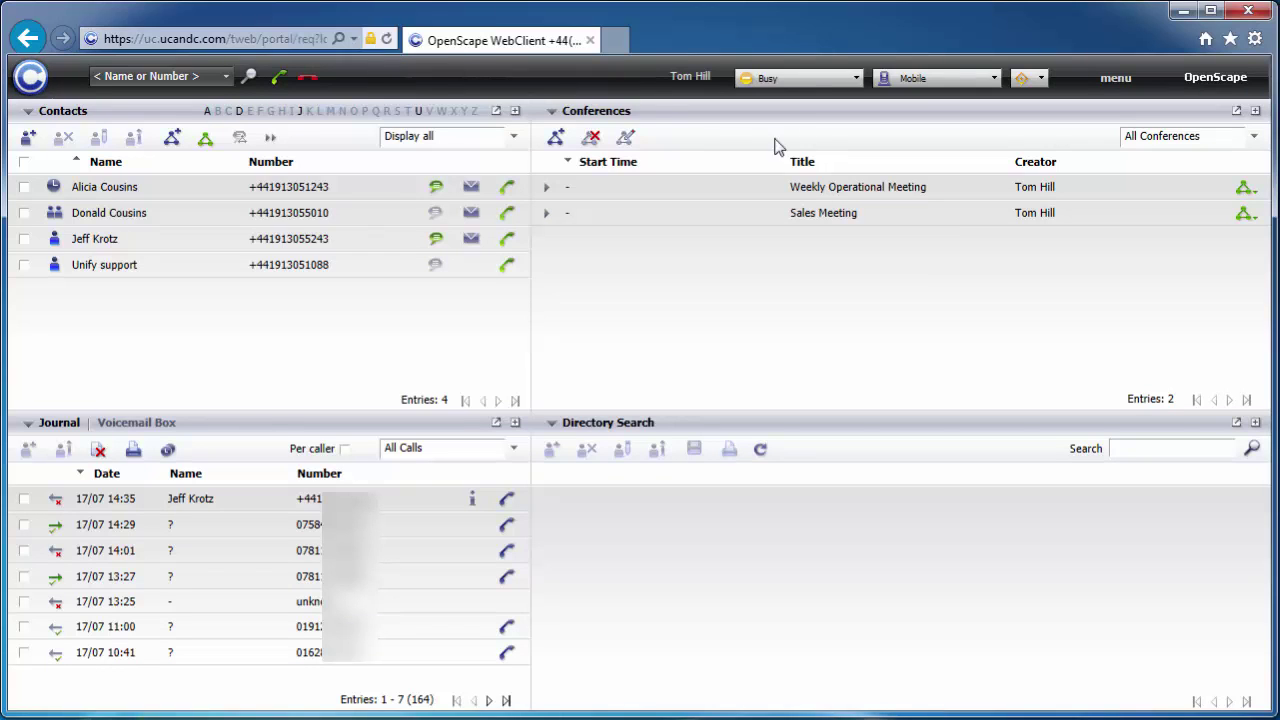
{"action": "left_click", "coordinate": [845, 82]}
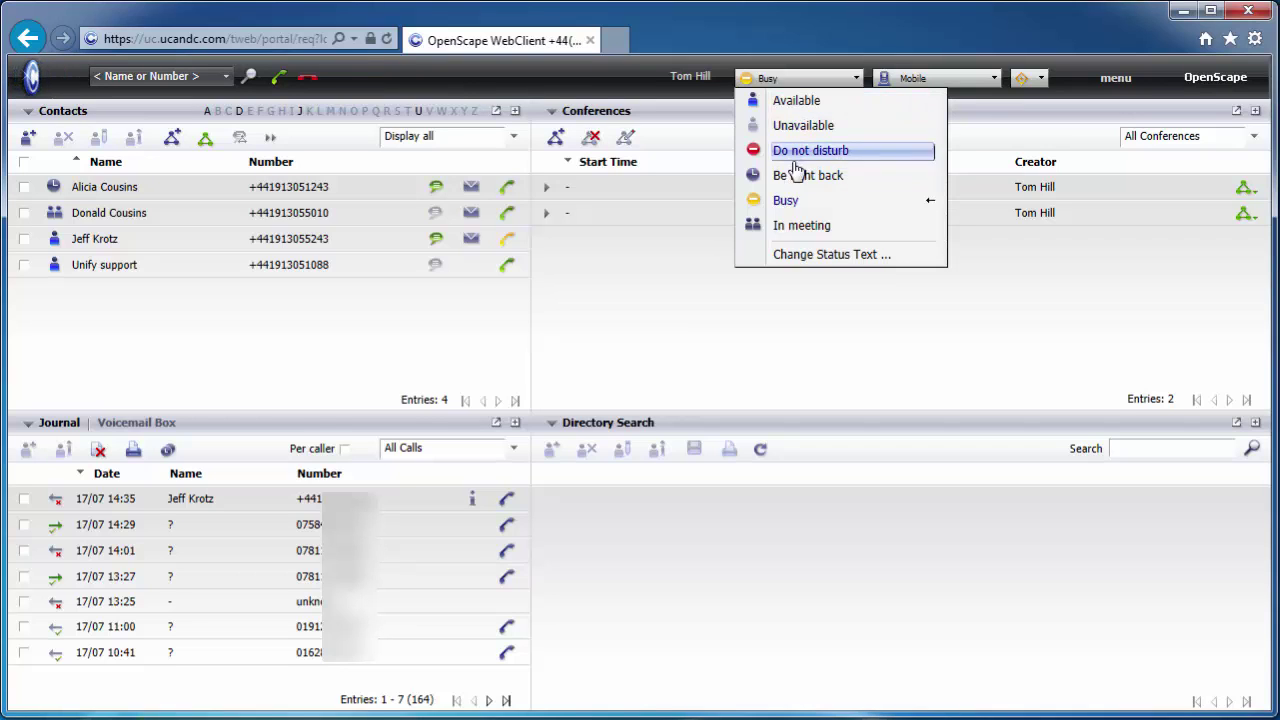
{"action": "left_click", "coordinate": [790, 204]}
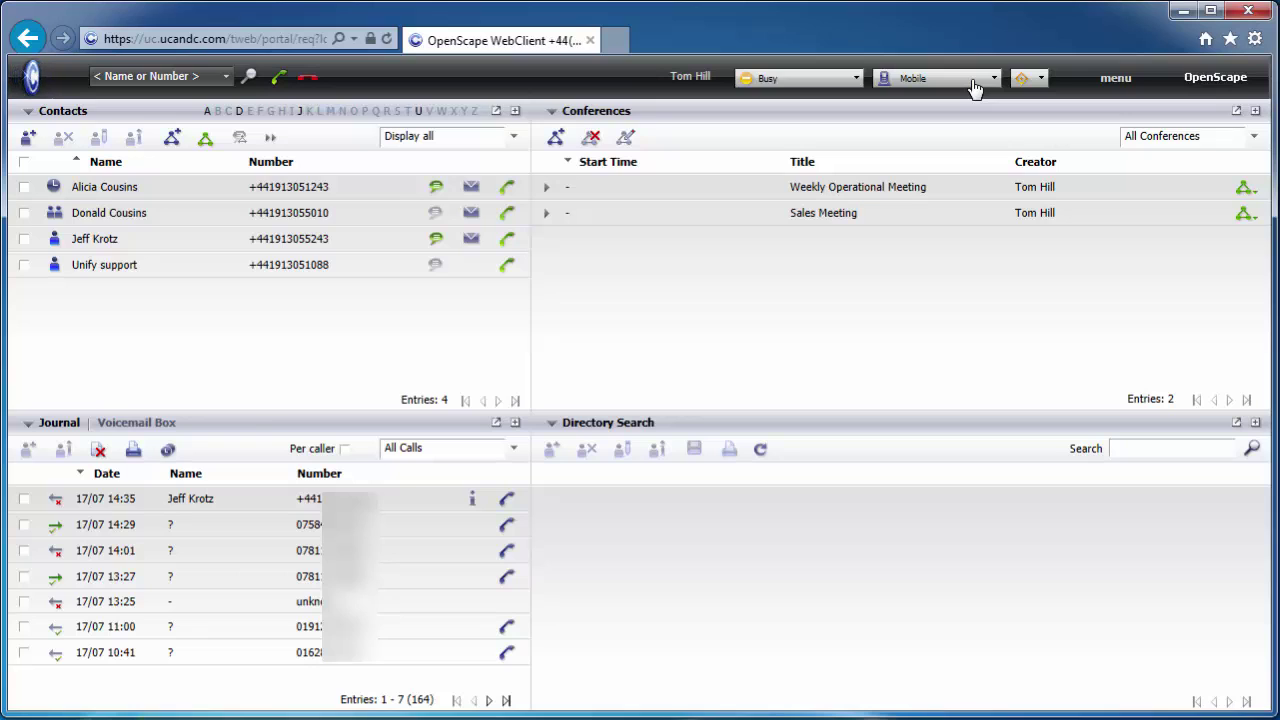
{"action": "left_click", "coordinate": [975, 85]}
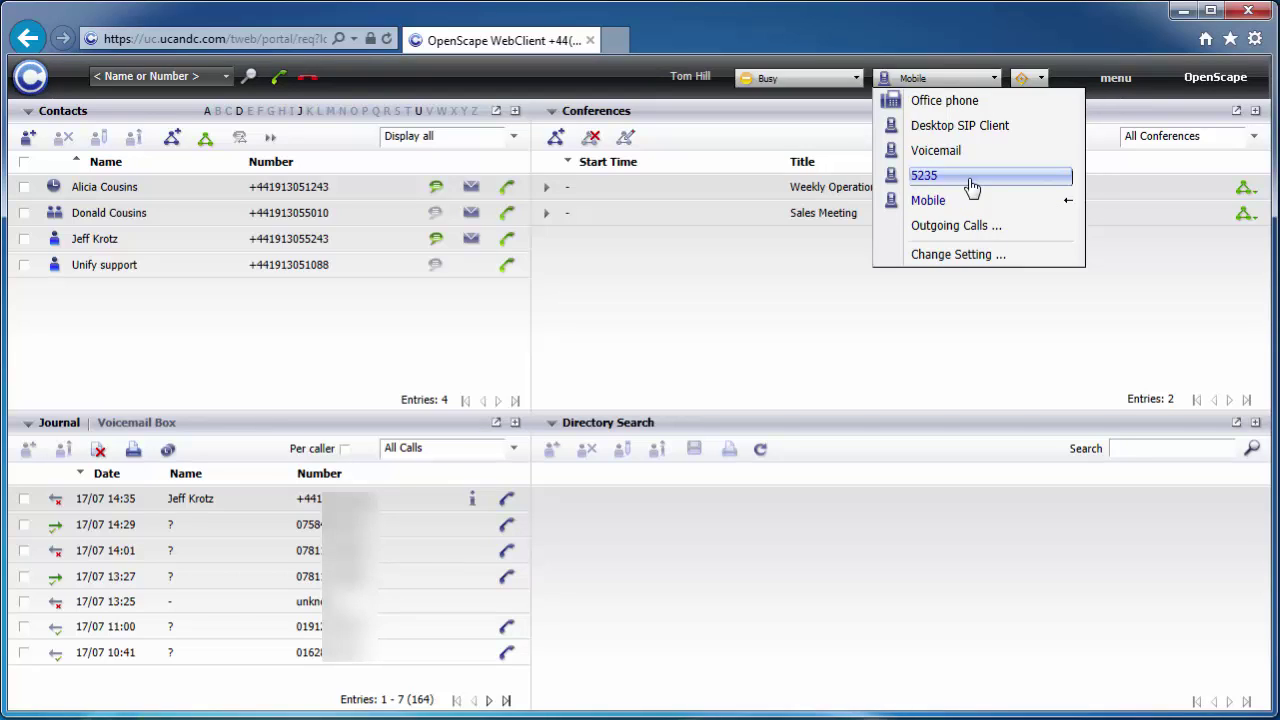
{"action": "left_click", "coordinate": [940, 201]}
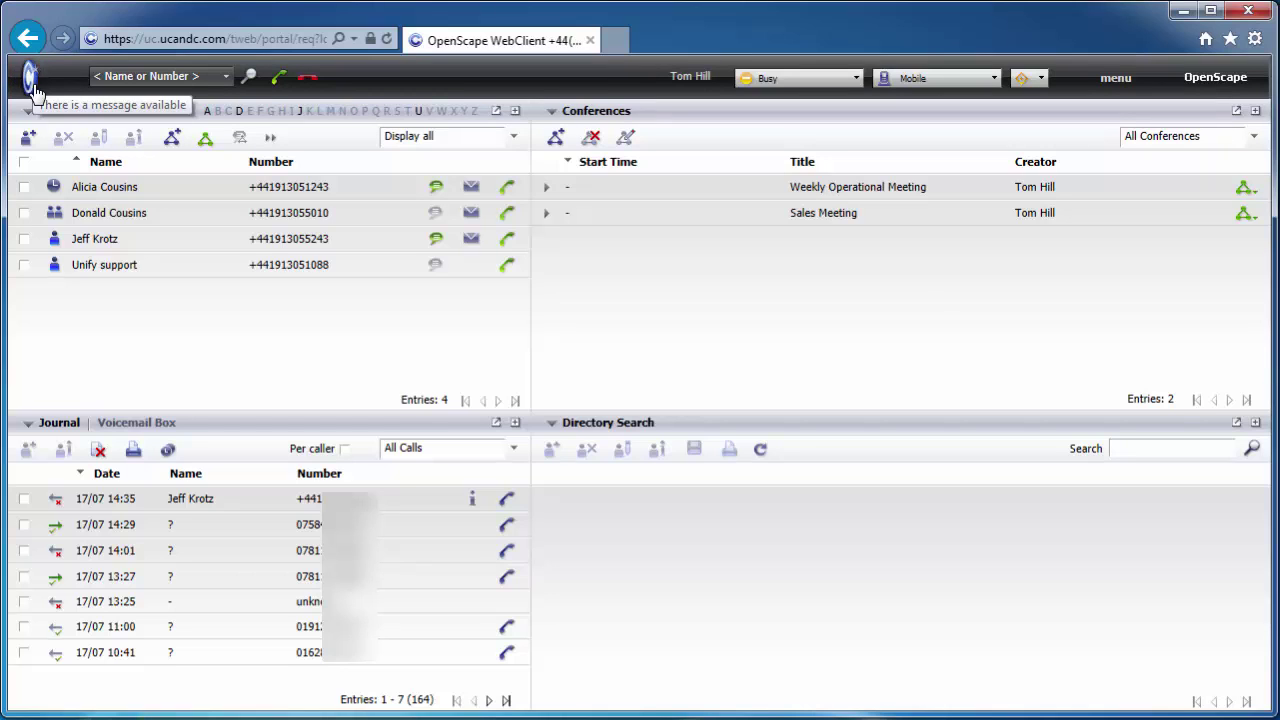
- Open Voicemail under Status Information in the portal menu to see the one waiting message
{"action": "left_click", "coordinate": [35, 83]}
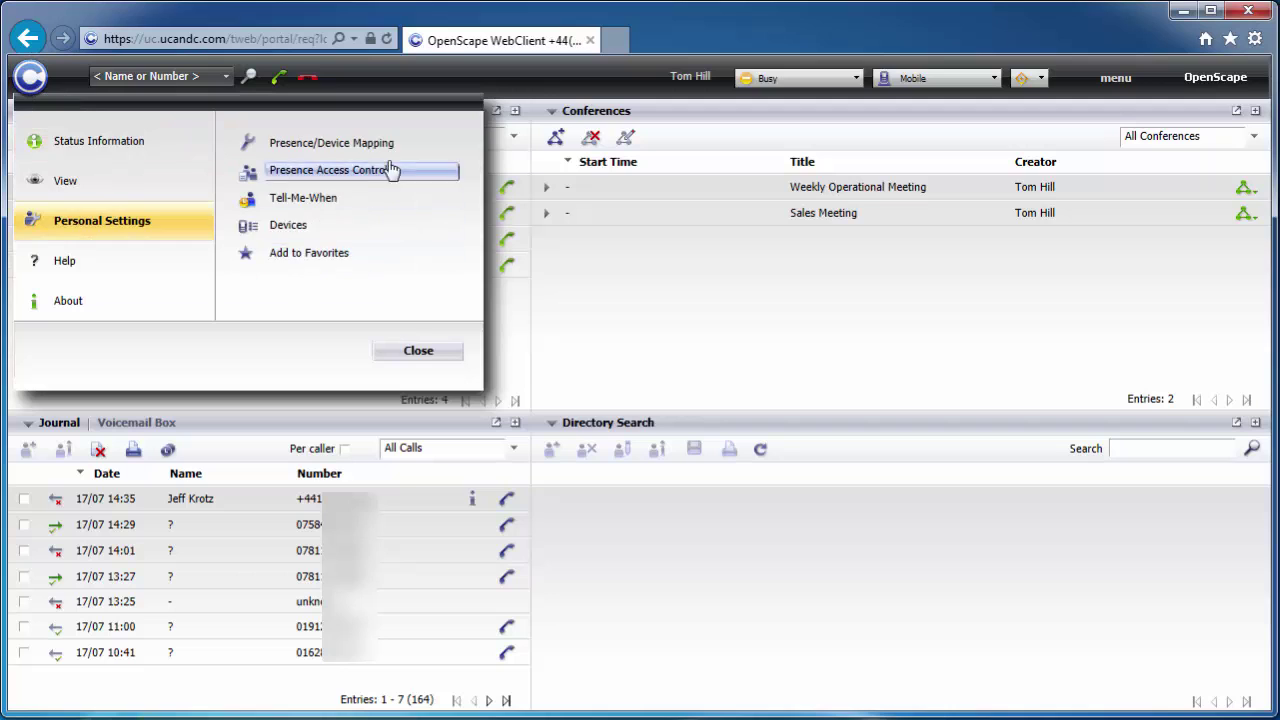
{"action": "mouse_move", "coordinate": [114, 144]}
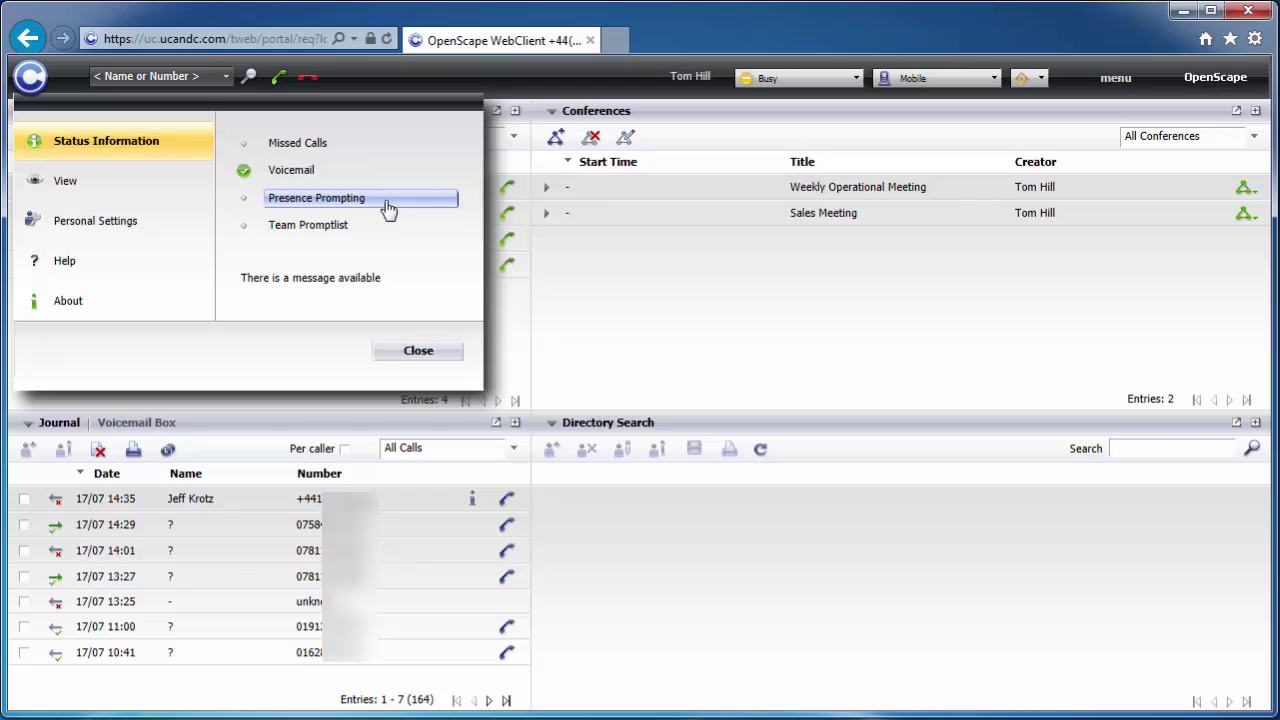
{"action": "left_click", "coordinate": [290, 172]}
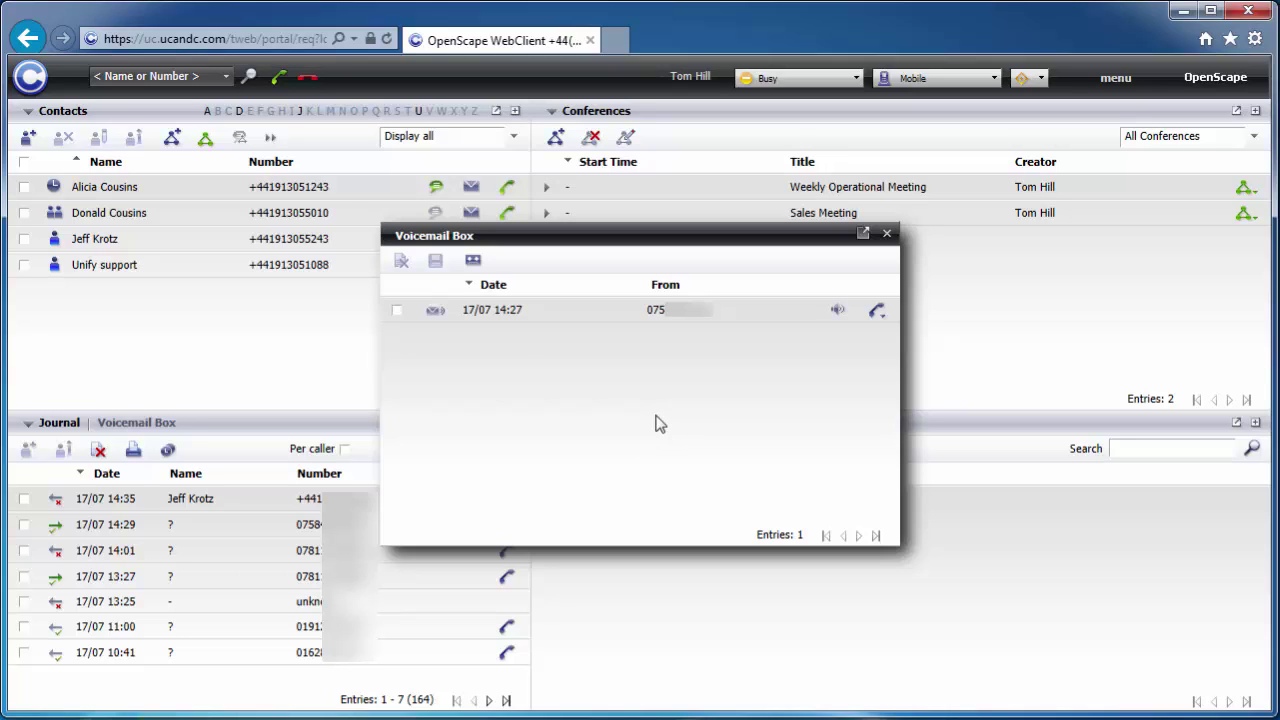
- Play the 17/07 14:27 voicemail on the telephone, then close the player and Voicemail Box
{"action": "left_click", "coordinate": [838, 312]}
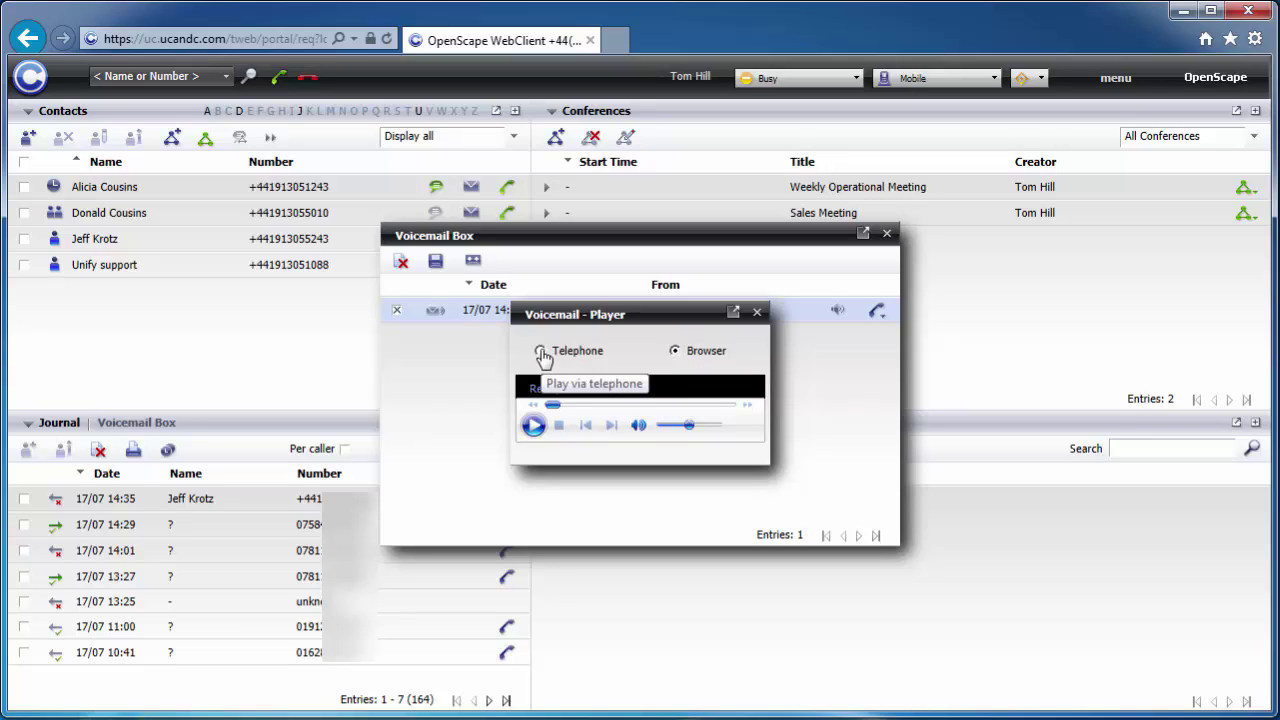
{"action": "left_click", "coordinate": [540, 355]}
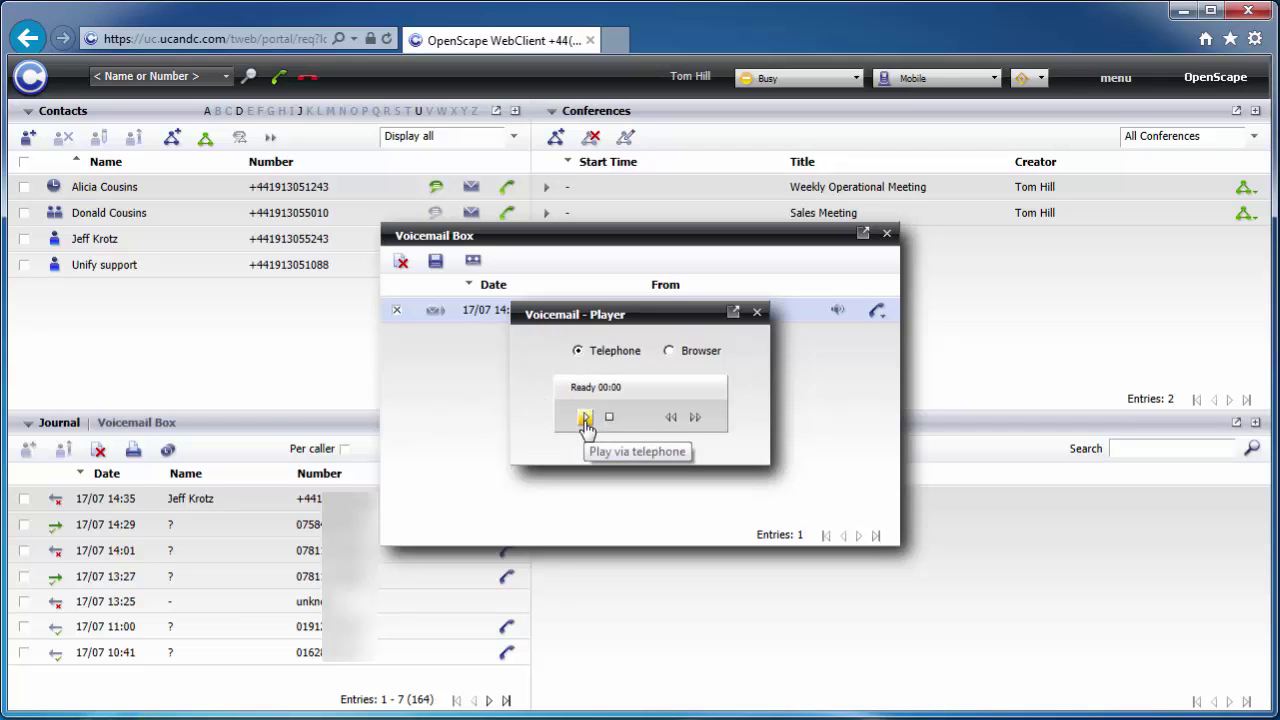
{"action": "left_click", "coordinate": [586, 420]}
{"action": "left_click", "coordinate": [757, 312]}
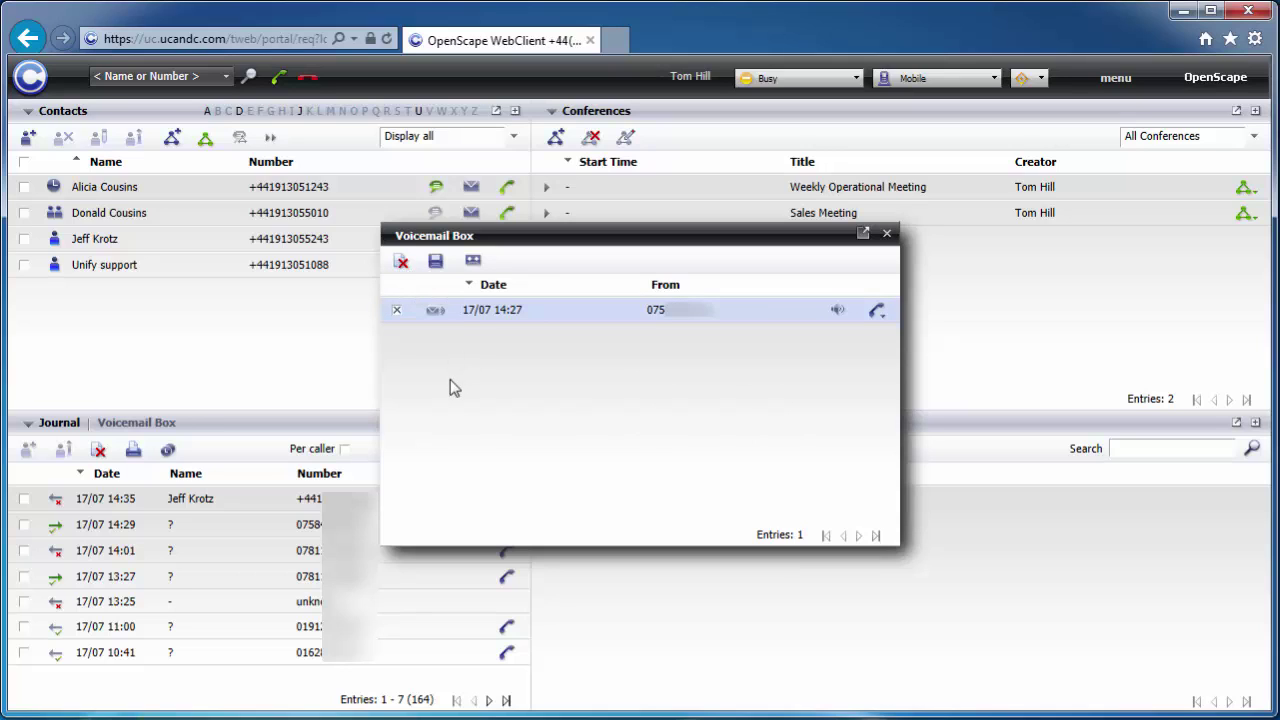
{"action": "left_click", "coordinate": [887, 234]}
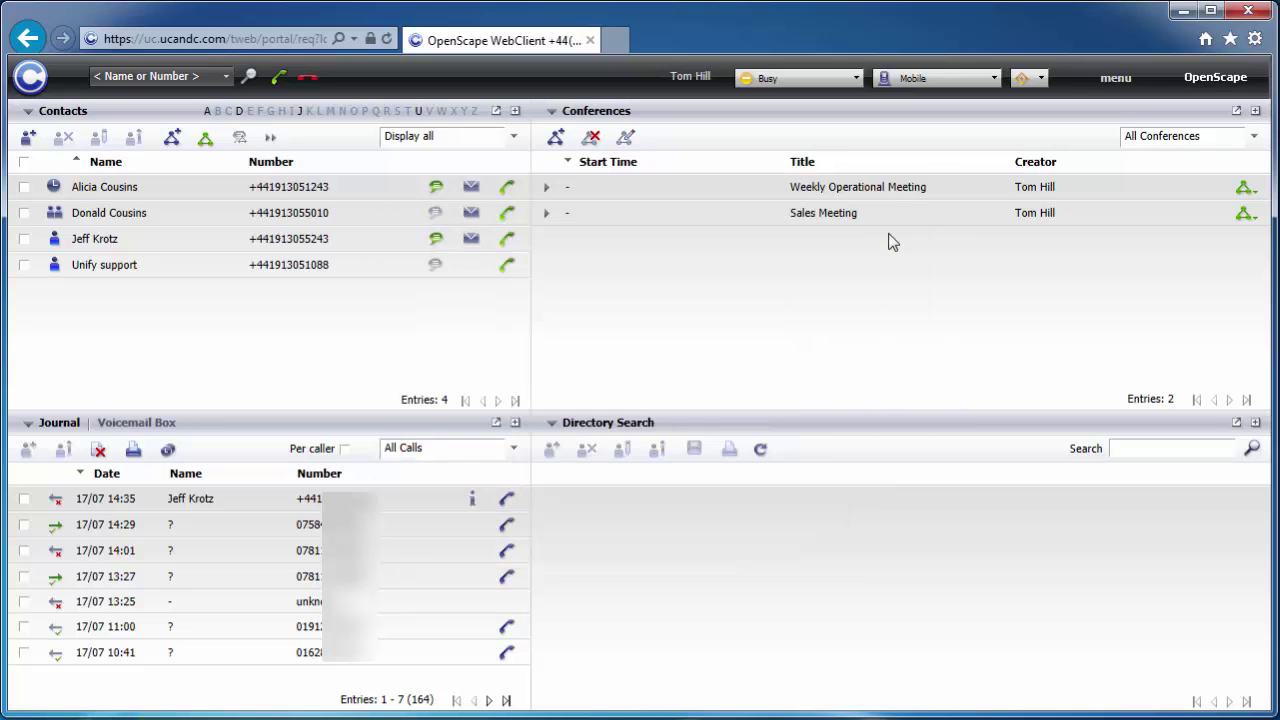
- Choose 5235 as the preferred device in the device list
{"action": "left_click", "coordinate": [181, 77]}
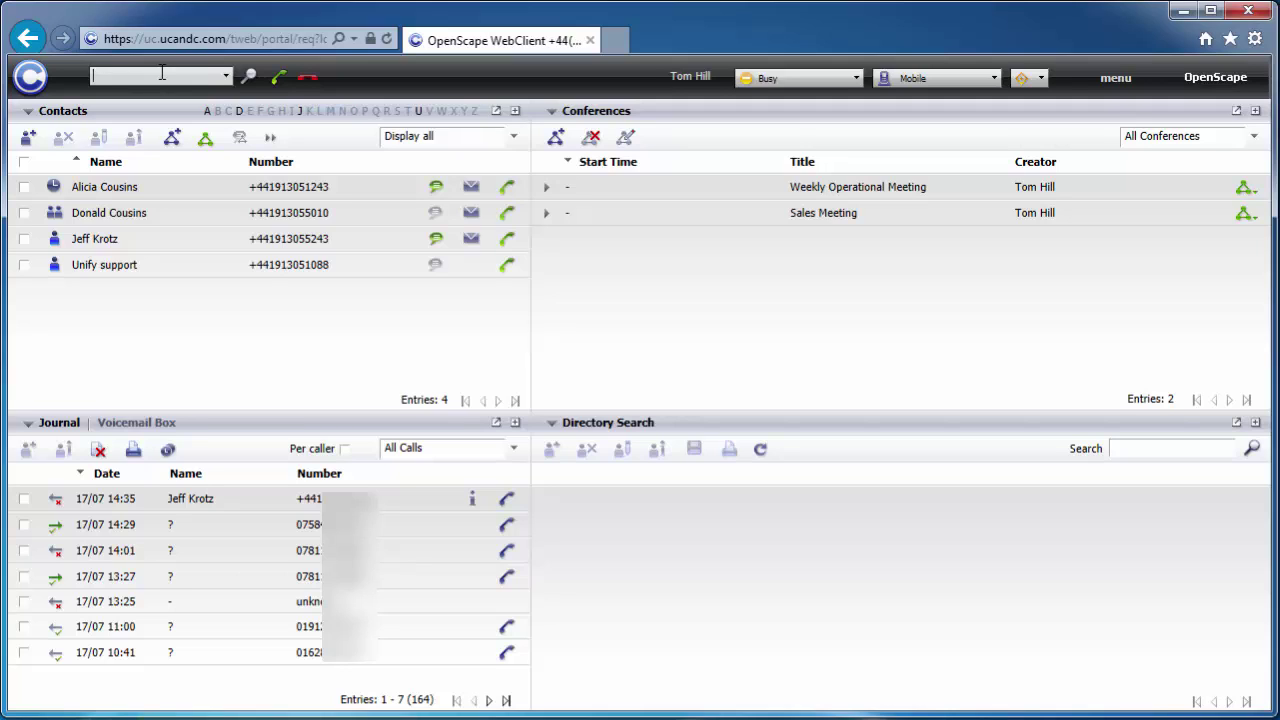
{"action": "type", "text": "jeff"}
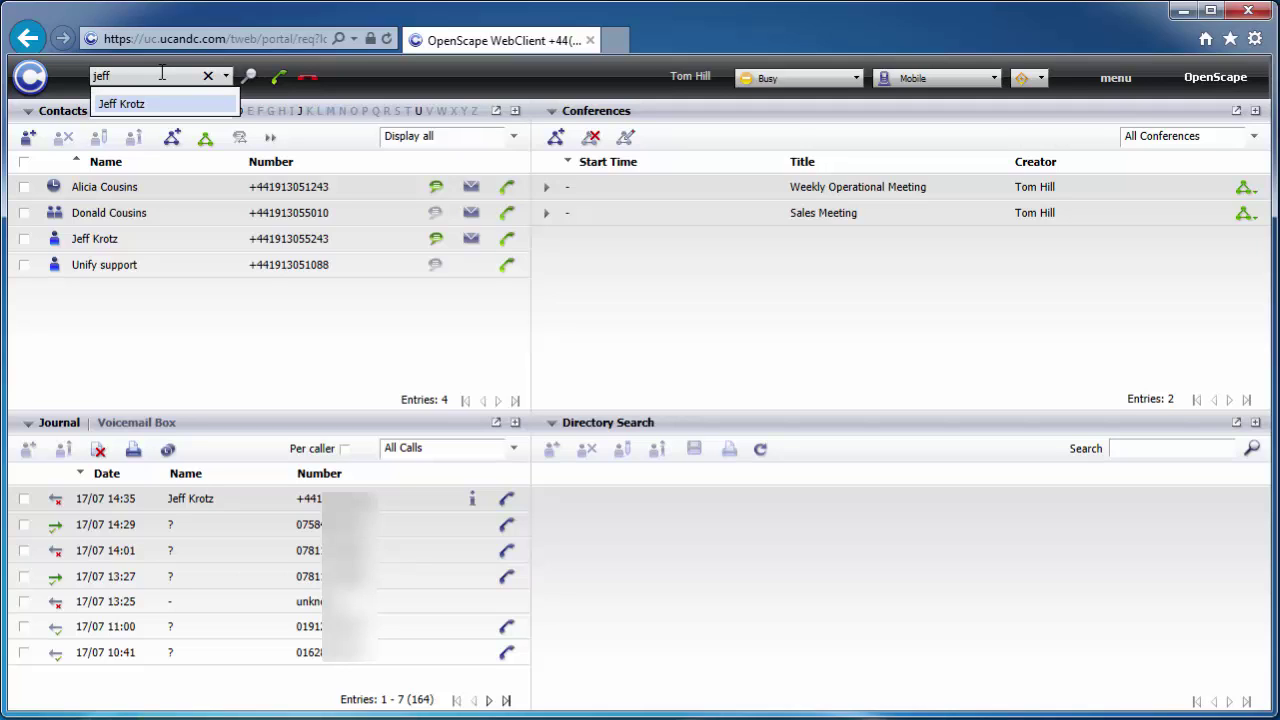
{"action": "key", "text": "BackSpace"}
{"action": "key", "text": "BackSpace"}
{"action": "key", "text": "BackSpace"}
{"action": "key", "text": "BackSpace"}
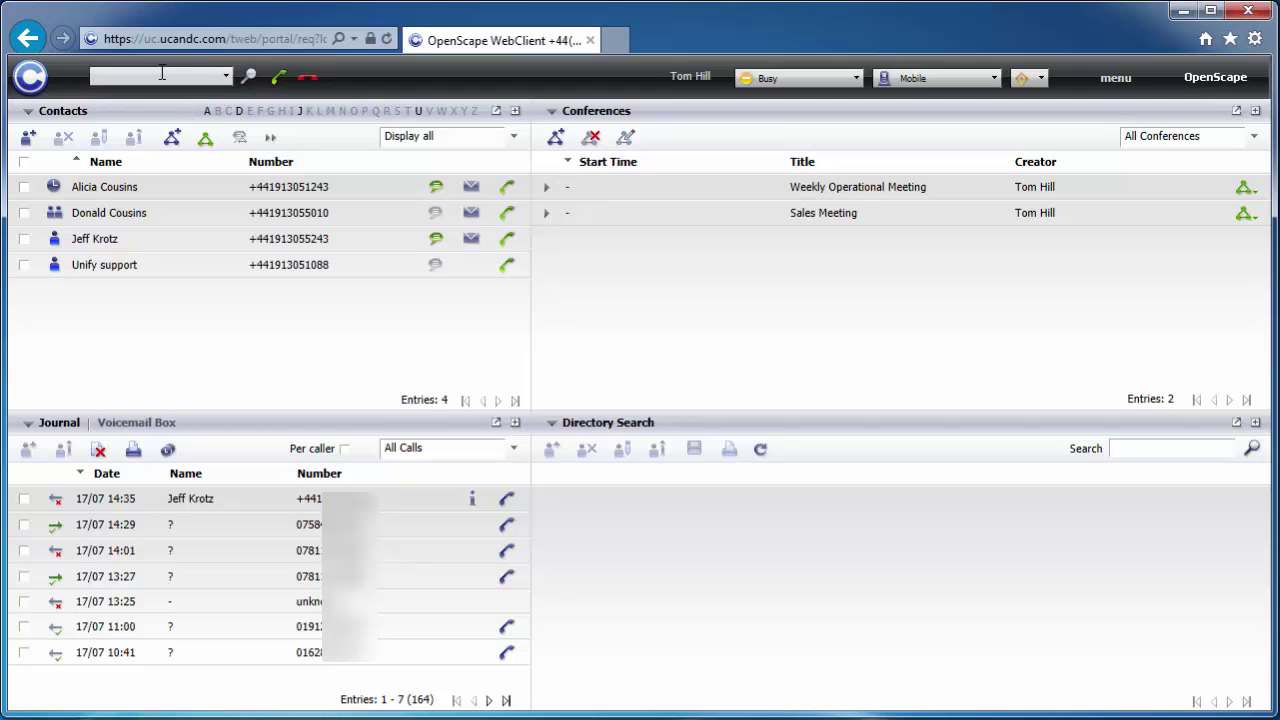
{"action": "left_click", "coordinate": [920, 77]}
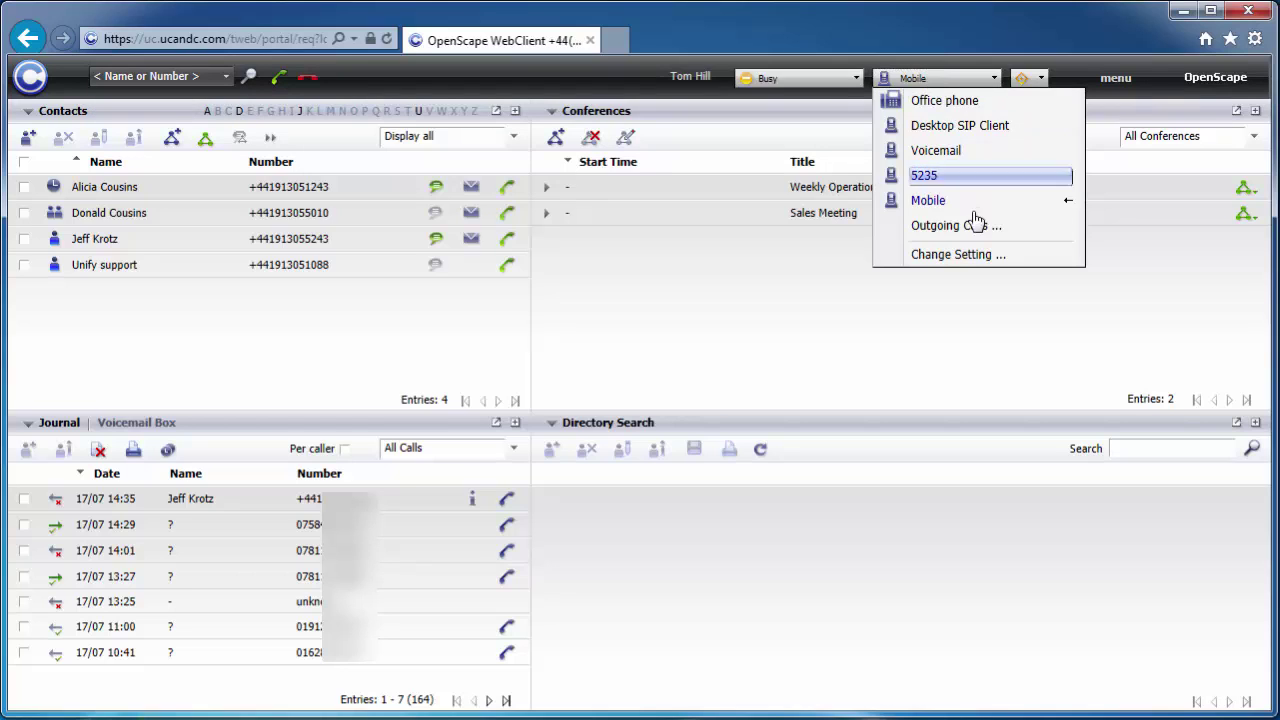
{"action": "left_click", "coordinate": [944, 176]}
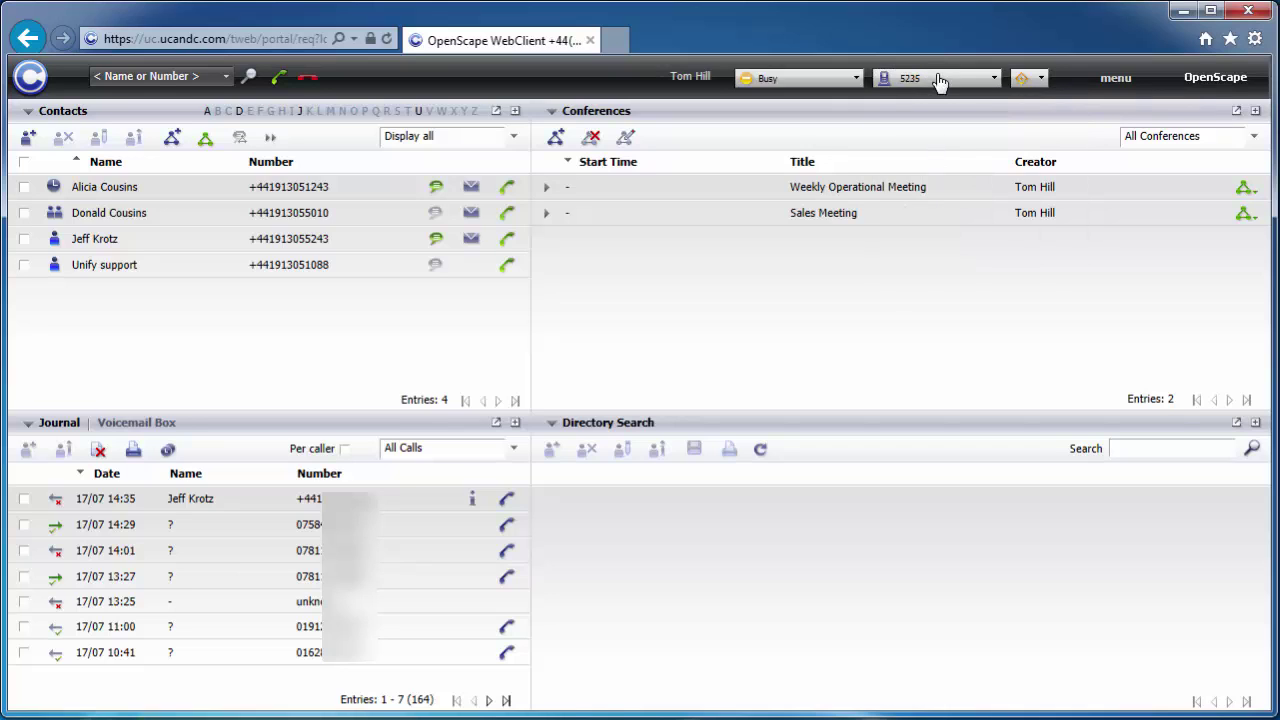
{"action": "left_click", "coordinate": [938, 81]}
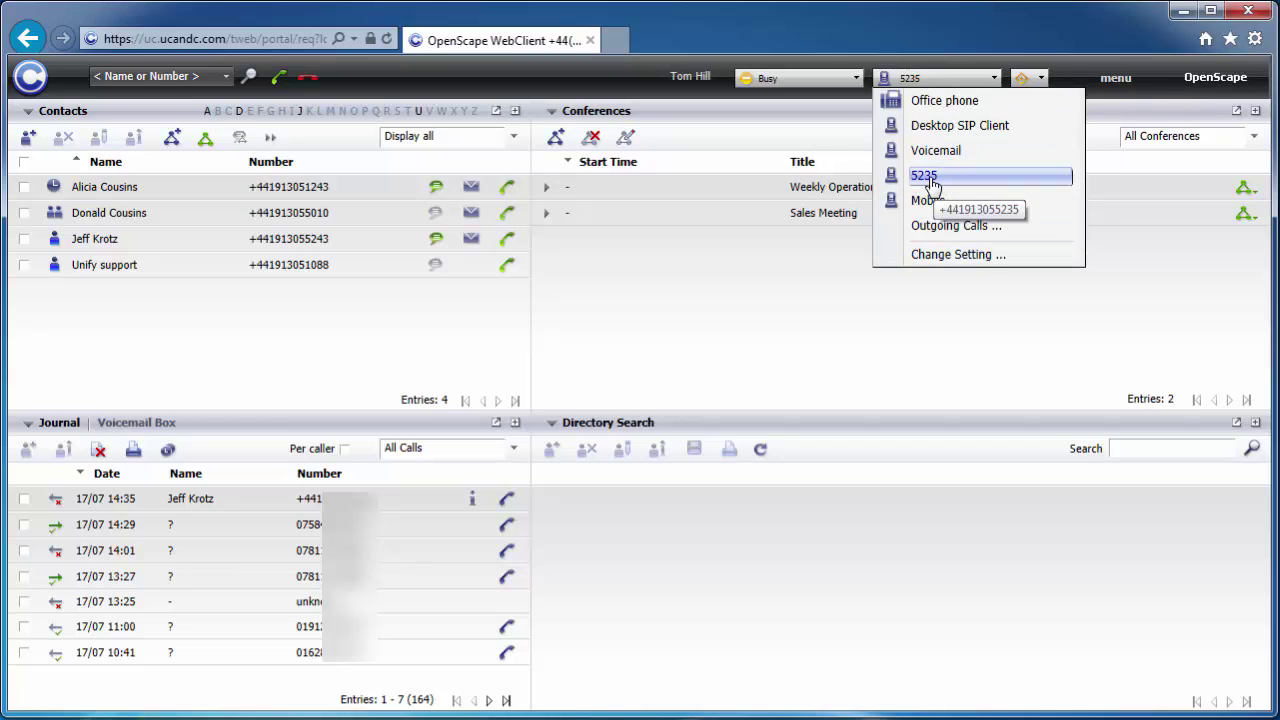
{"action": "left_click", "coordinate": [930, 180]}
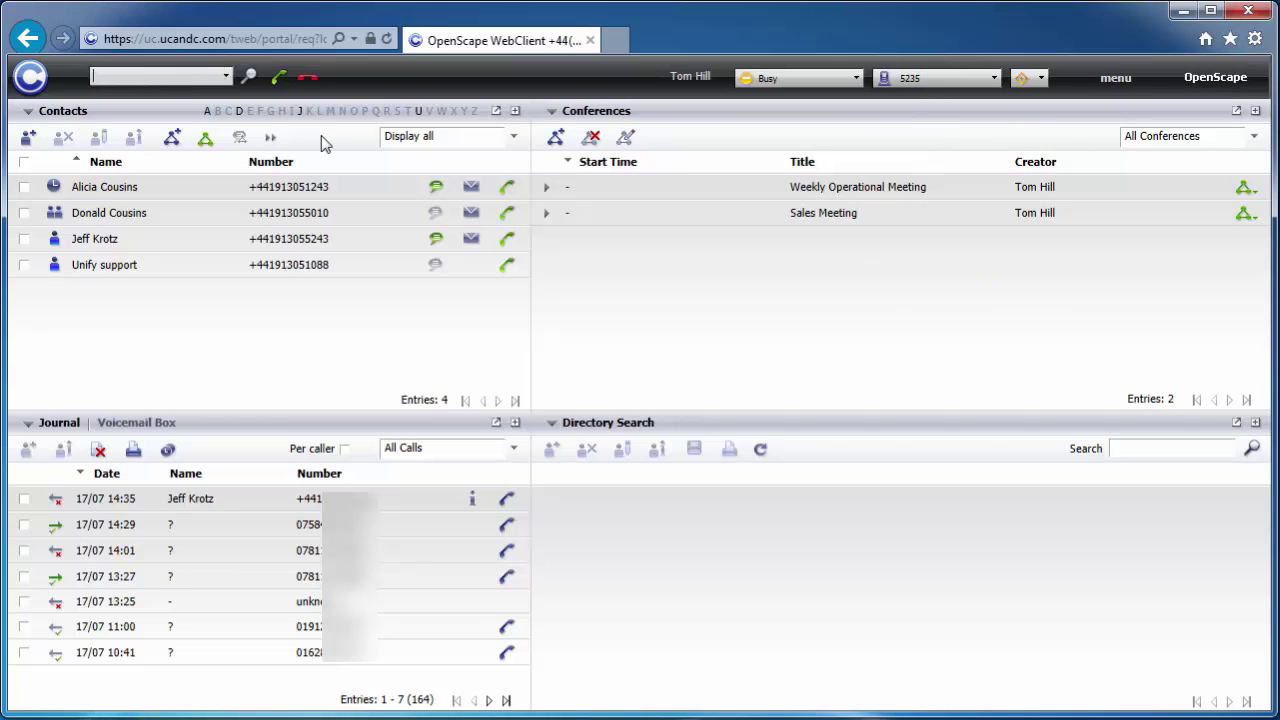
- Search for the contact by name and call their Business Phone number
{"action": "type", "text": "jeff"}
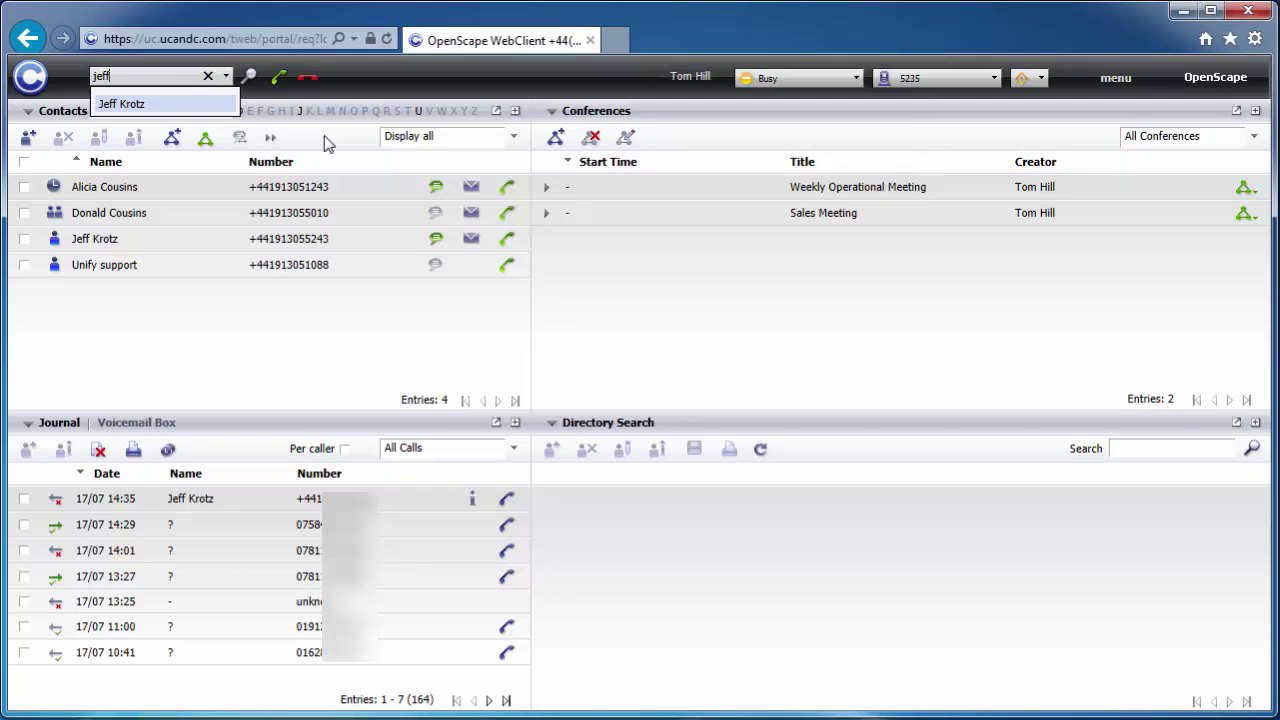
{"action": "key", "text": "Return"}
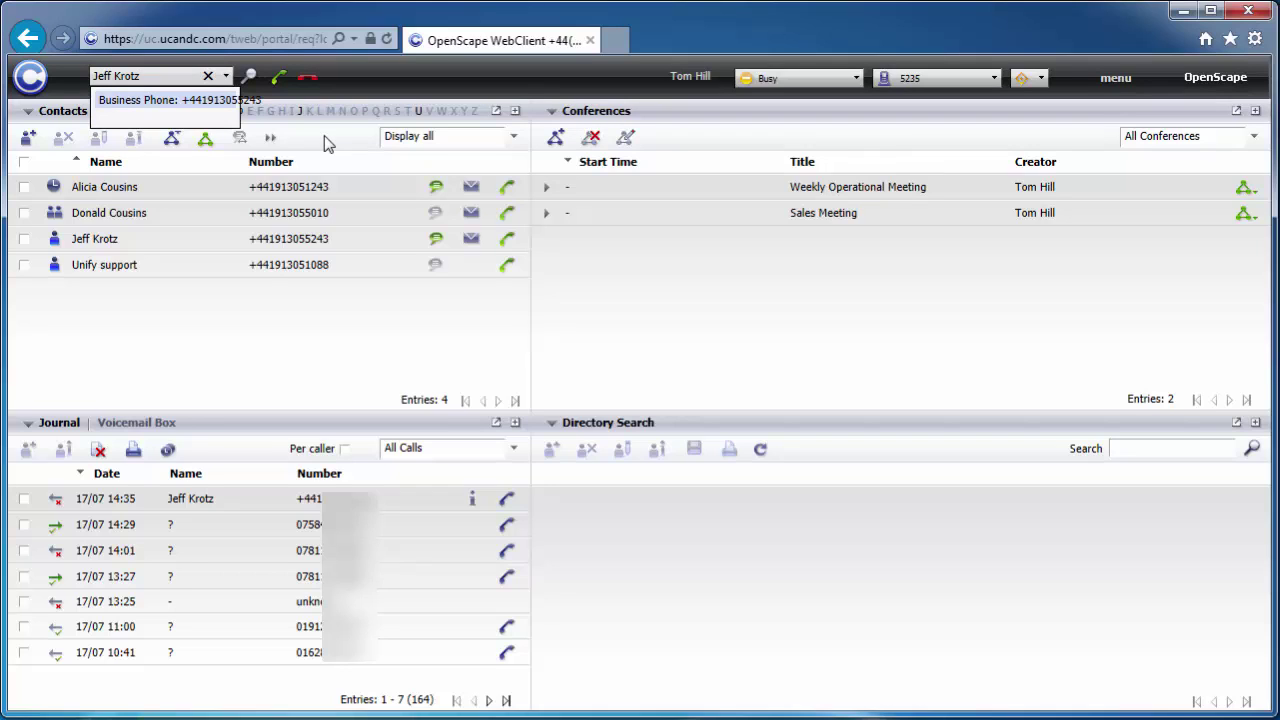
{"action": "left_click", "coordinate": [153, 107]}
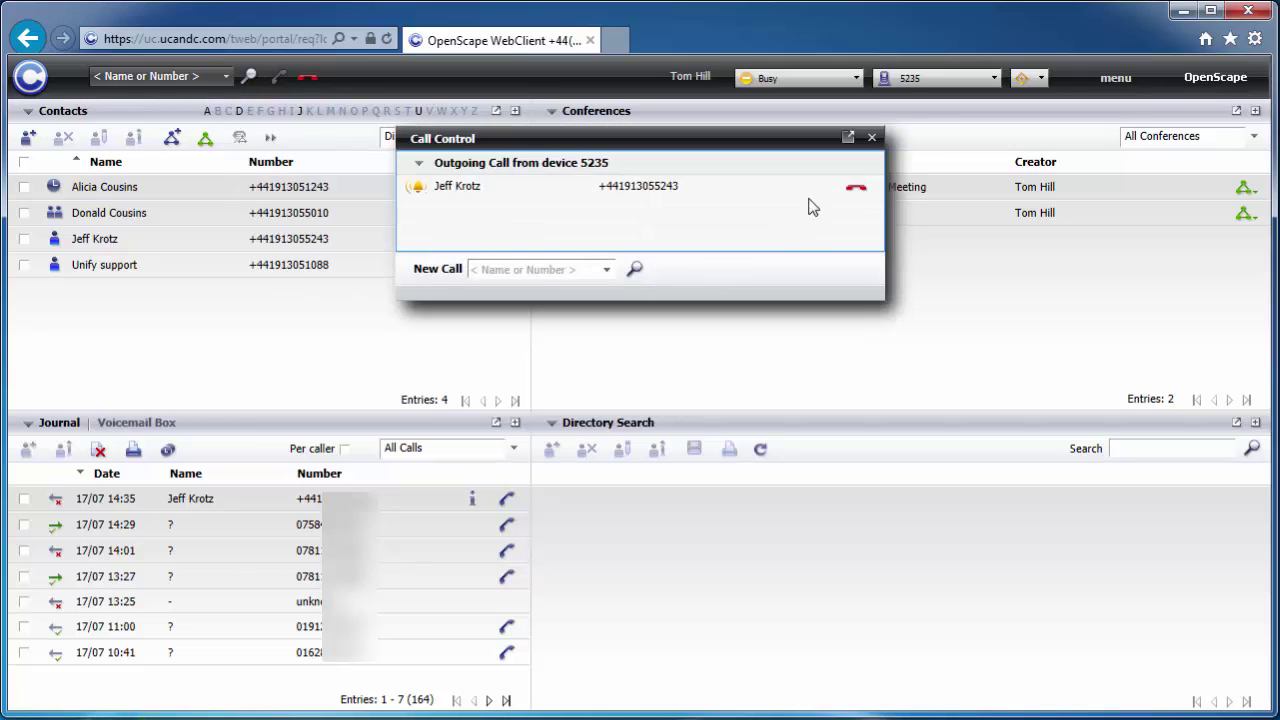
{"action": "left_click", "coordinate": [858, 188]}
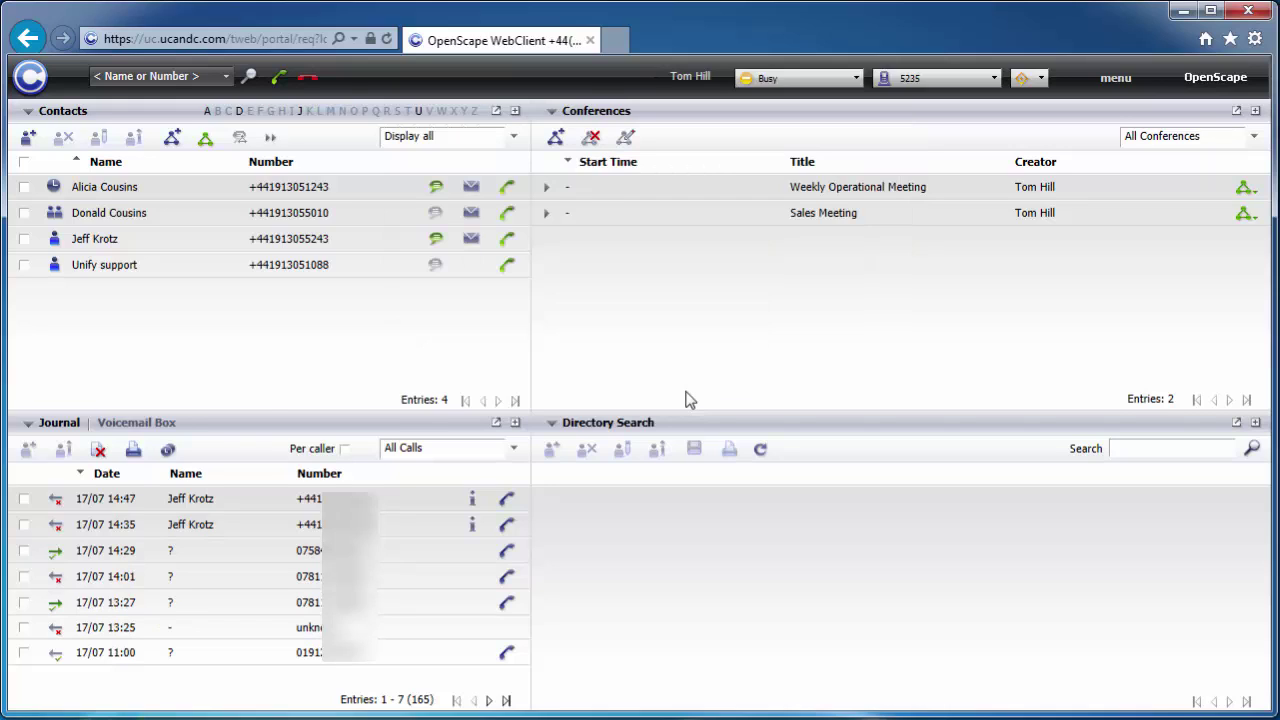
{"action": "left_click", "coordinate": [160, 77]}
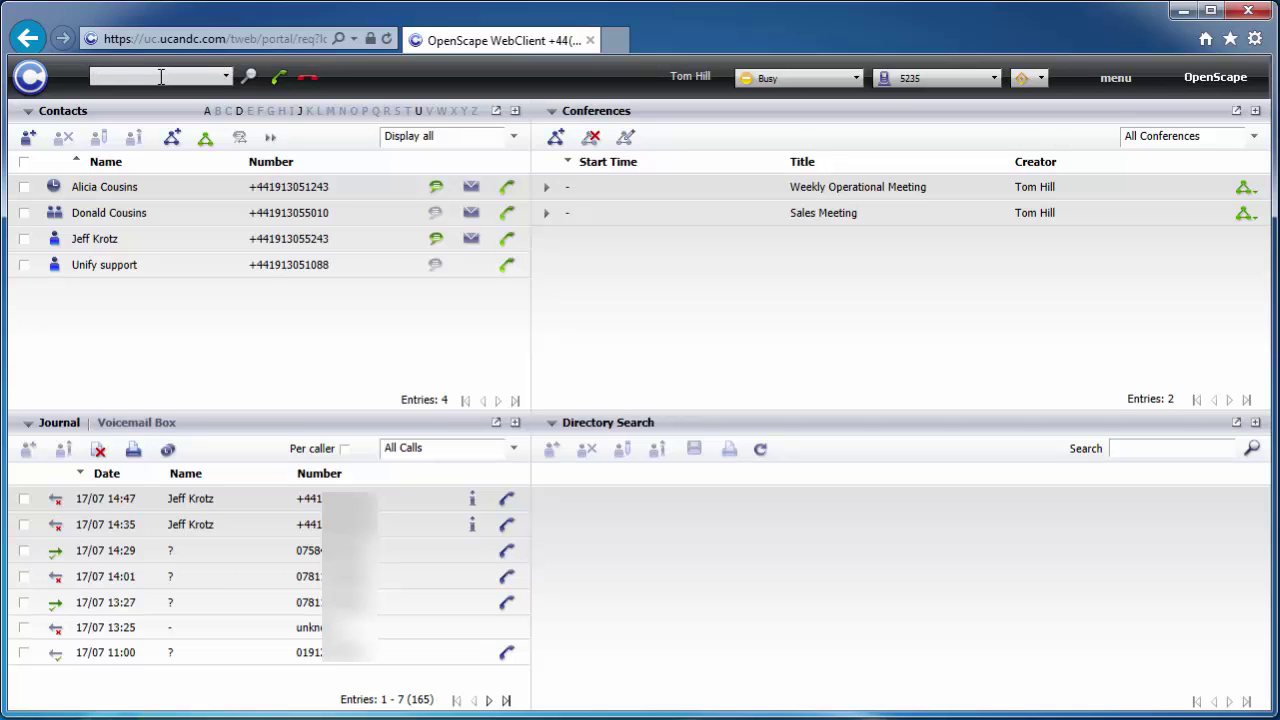
{"action": "type", "text": "23456789"}
{"action": "key", "text": "BackSpace"}
{"action": "key", "text": "BackSpace"}
{"action": "key", "text": "BackSpace"}
{"action": "key", "text": "BackSpace"}
{"action": "key", "text": "BackSpace"}
{"action": "key", "text": "BackSpace"}
{"action": "key", "text": "BackSpace"}
{"action": "key", "text": "BackSpace"}
{"action": "left_click", "coordinate": [833, 84]}
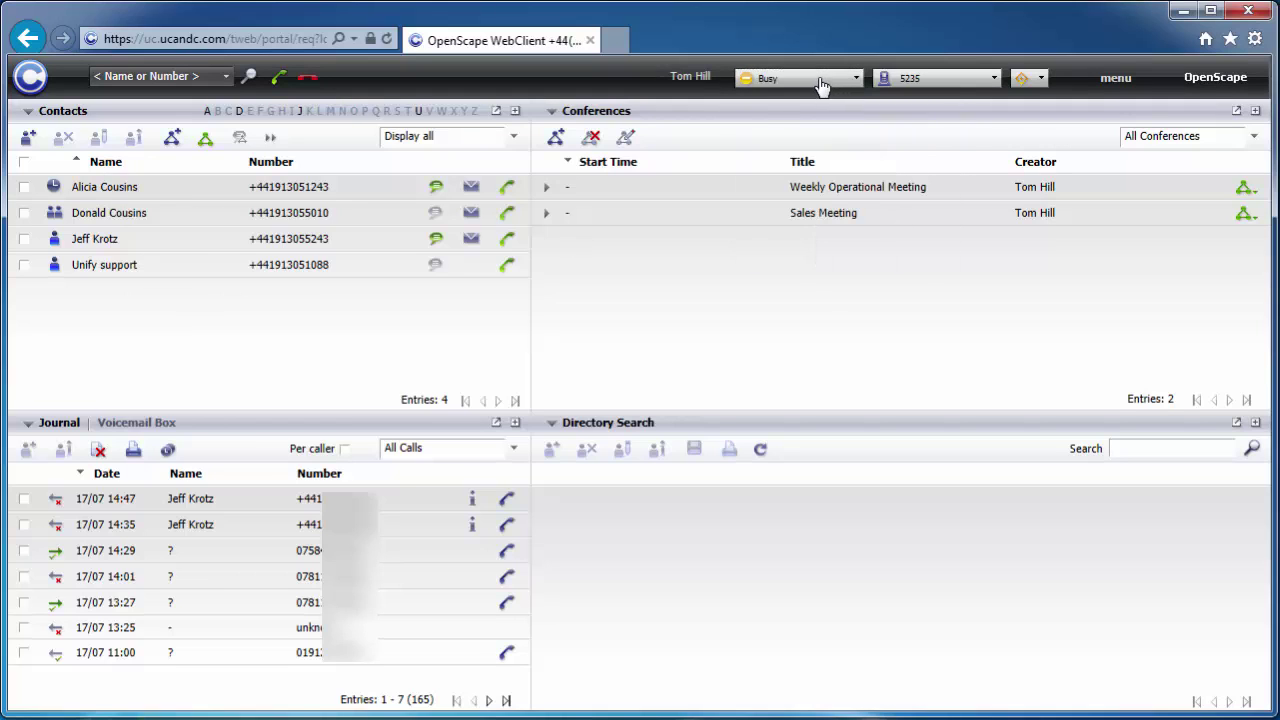
{"action": "mouse_move", "coordinate": [56, 194]}
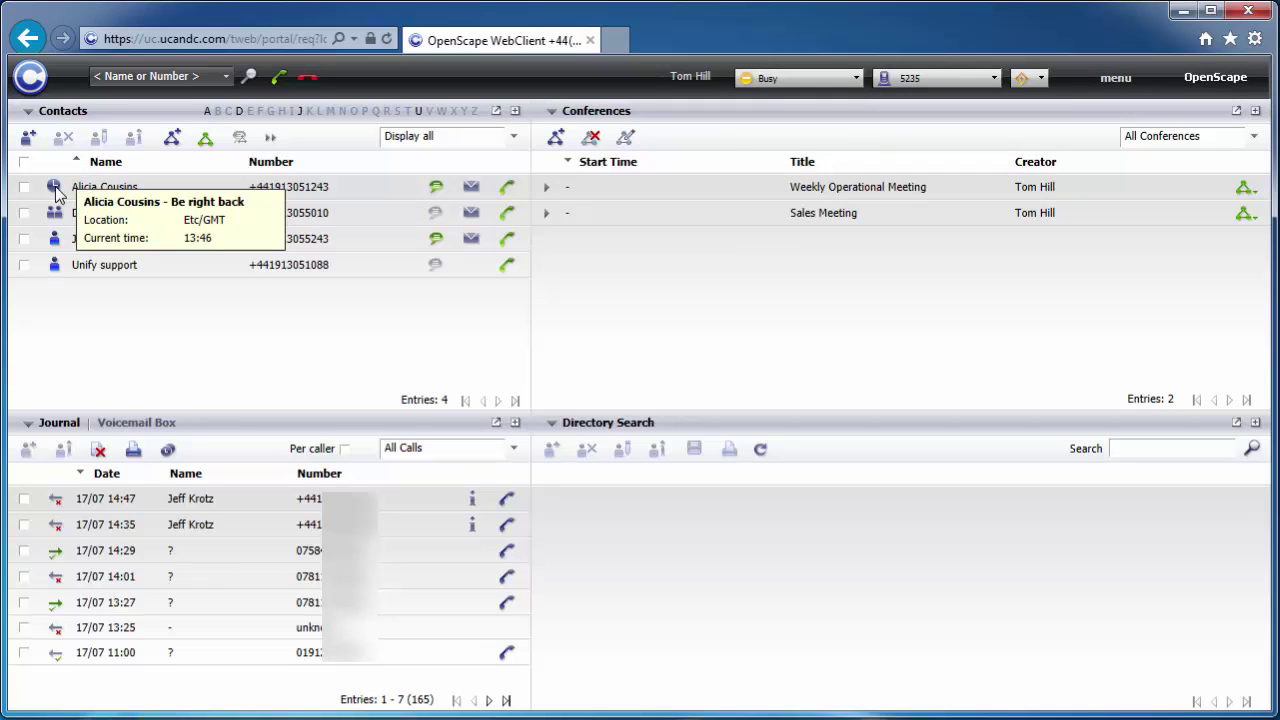
{"action": "mouse_move", "coordinate": [66, 222]}
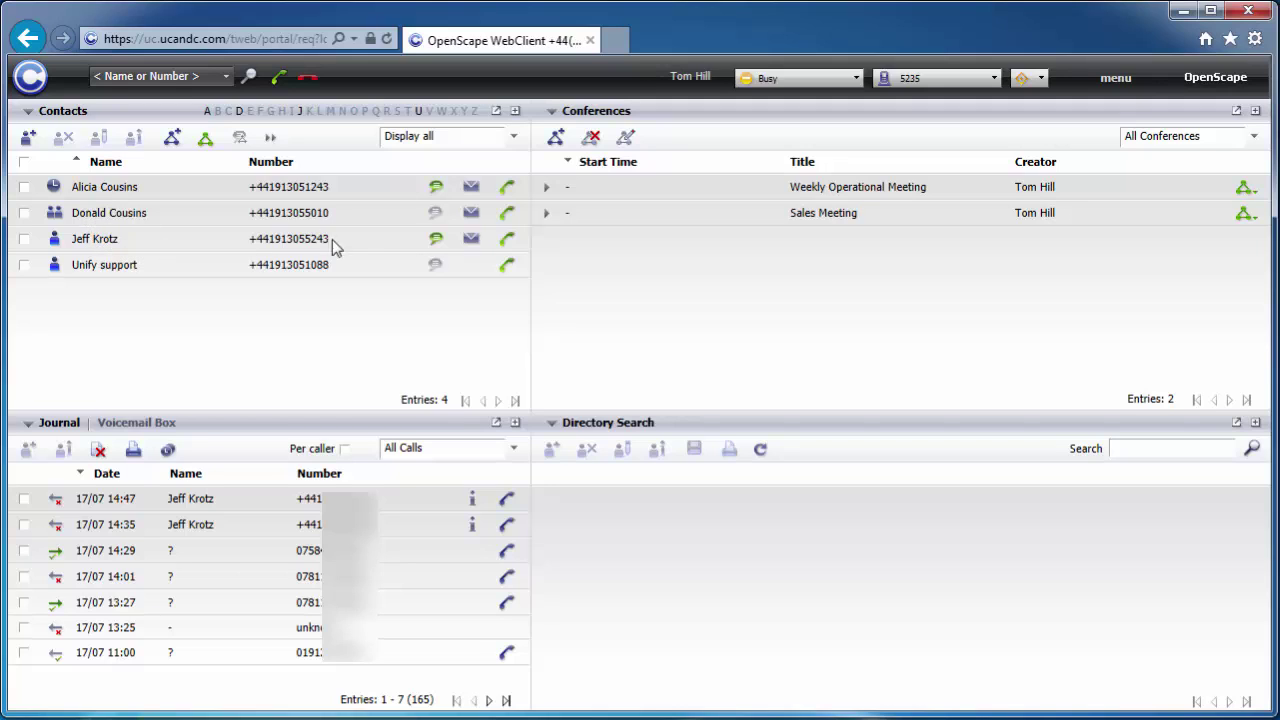
{"action": "left_click", "coordinate": [437, 240]}
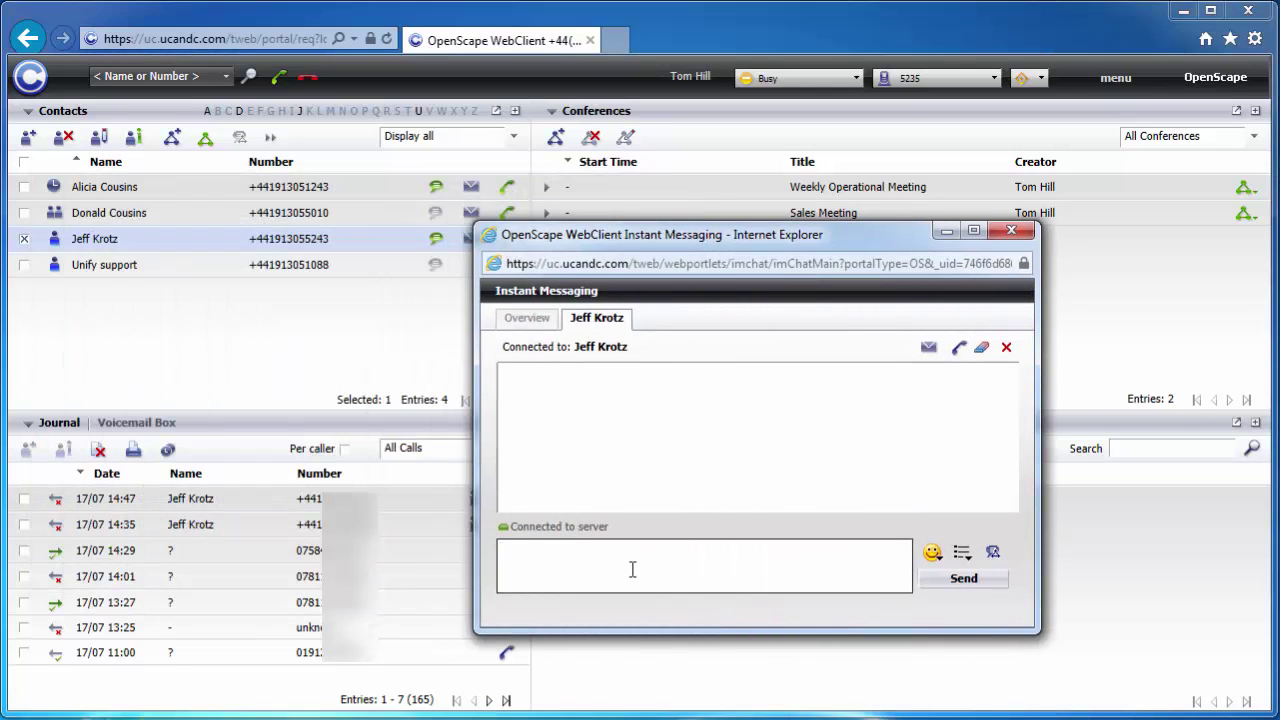
{"action": "type", "text": "Hi Jeff"}
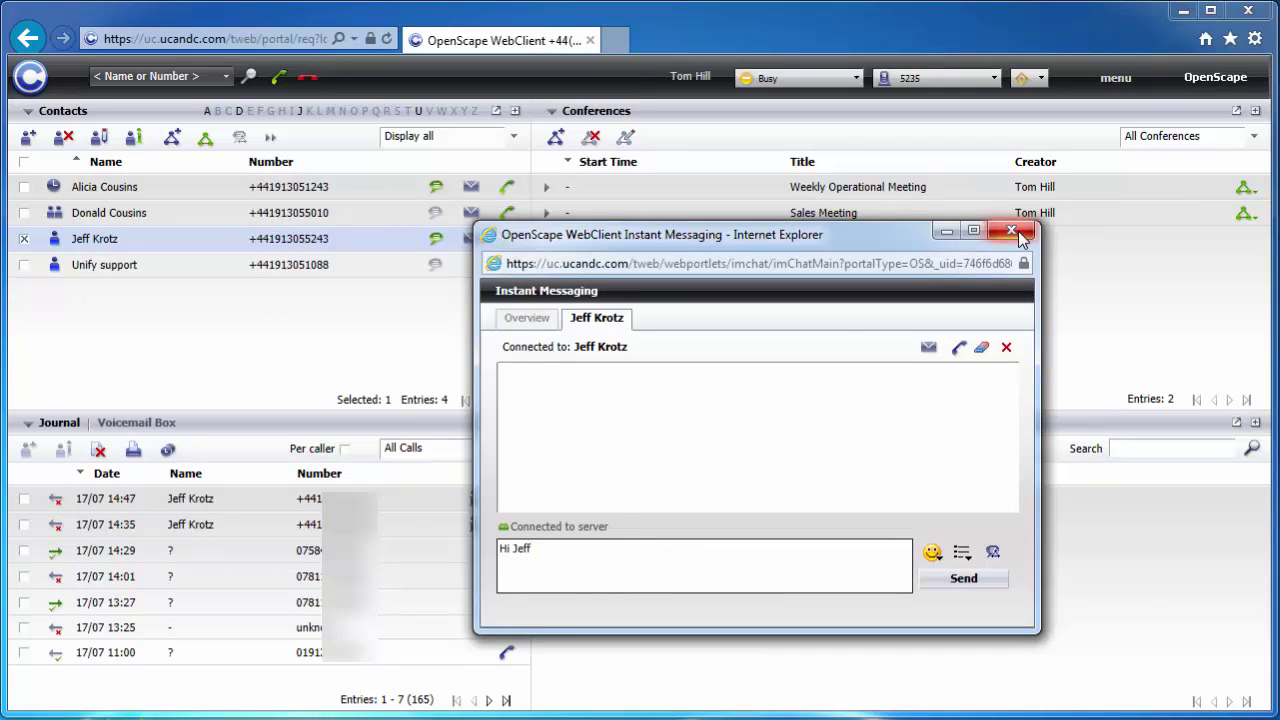
{"action": "left_click", "coordinate": [1011, 232]}
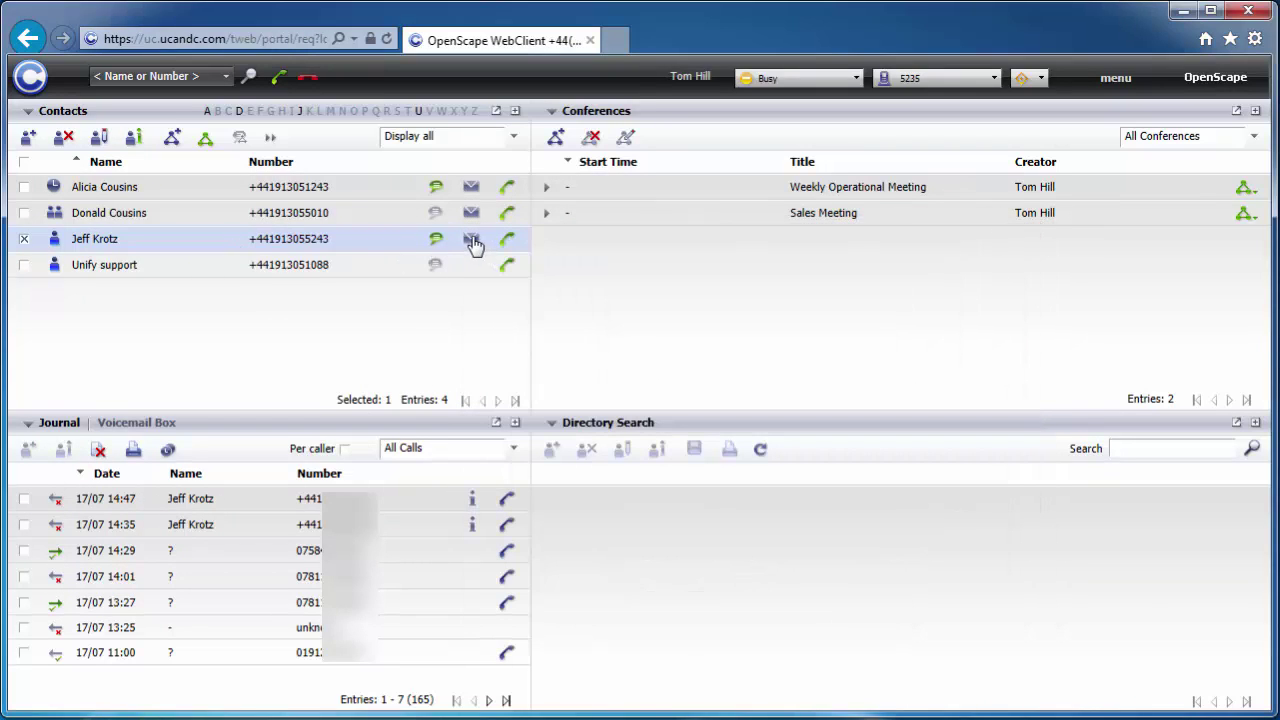
{"action": "left_click", "coordinate": [471, 240]}
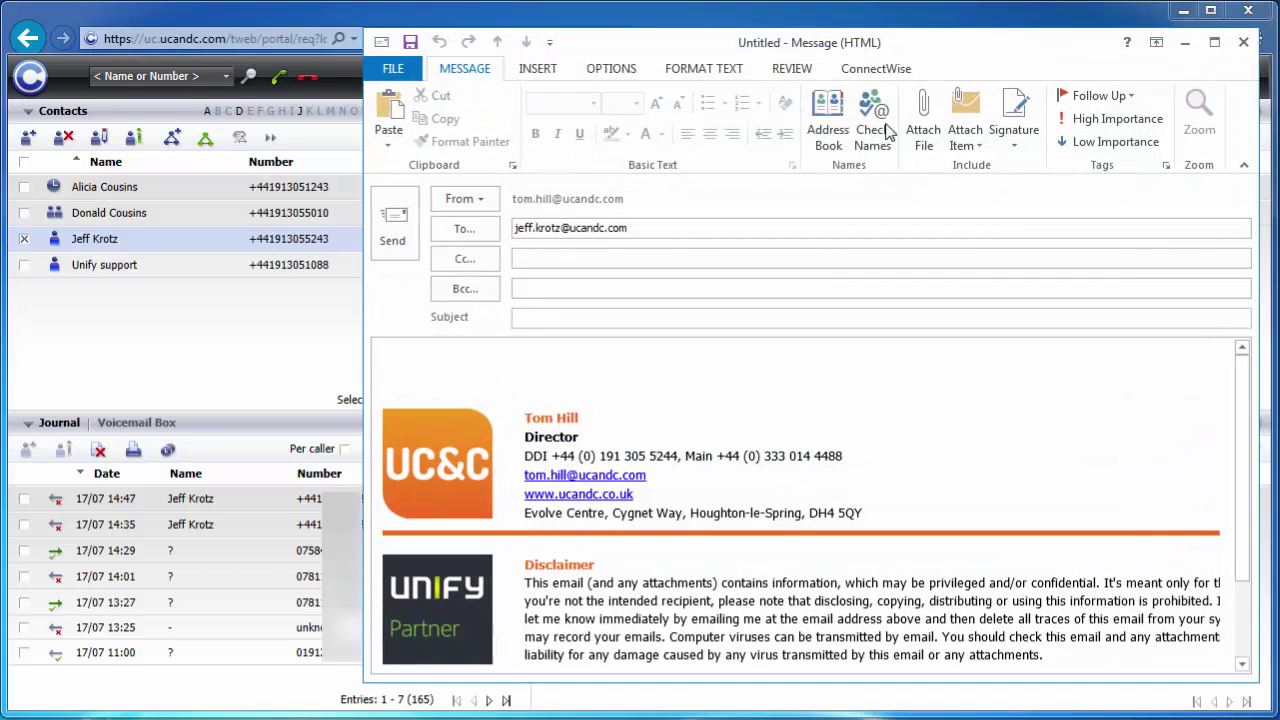
{"action": "left_click", "coordinate": [1243, 43]}
{"action": "left_click", "coordinate": [688, 428]}
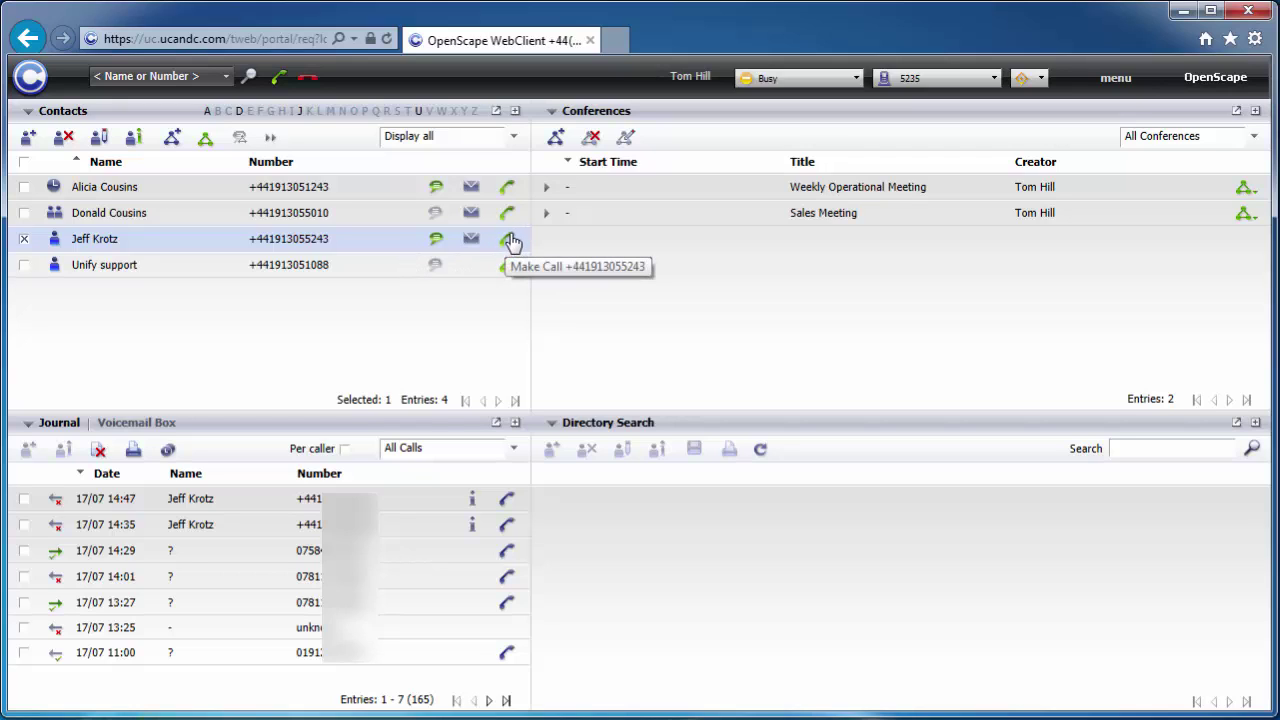
{"action": "left_click", "coordinate": [962, 80]}
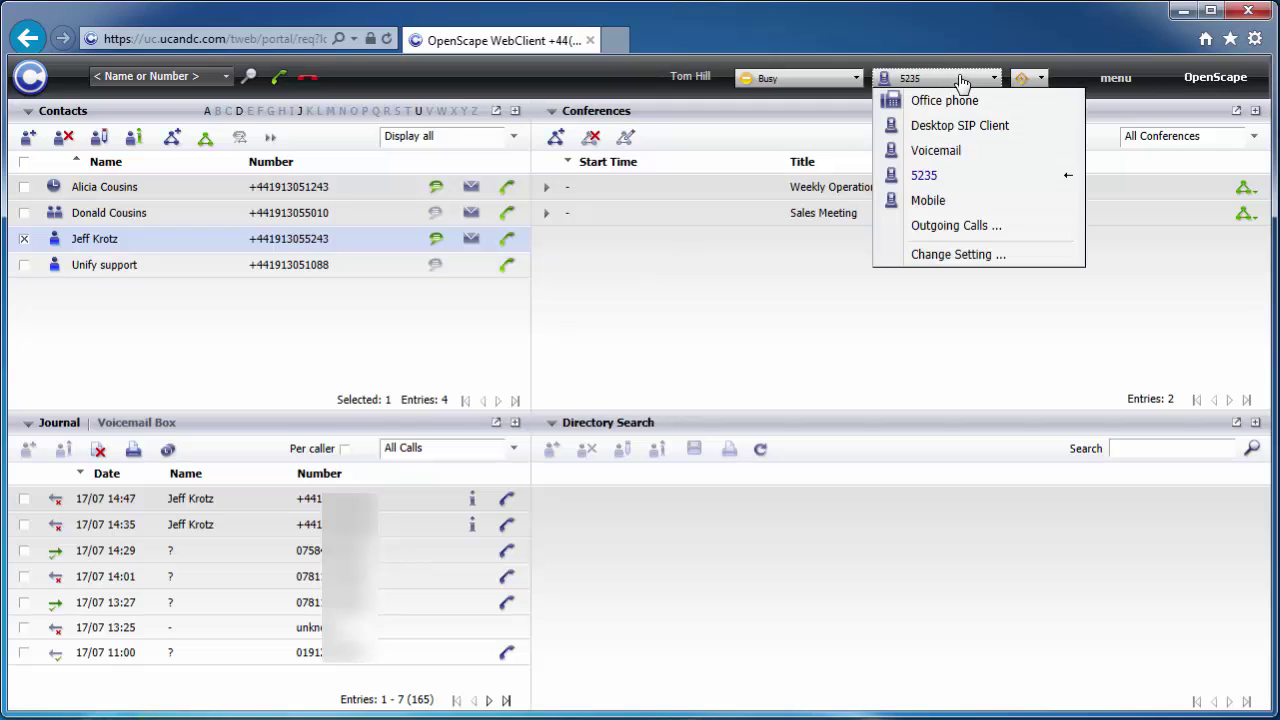
{"action": "left_click", "coordinate": [962, 80]}
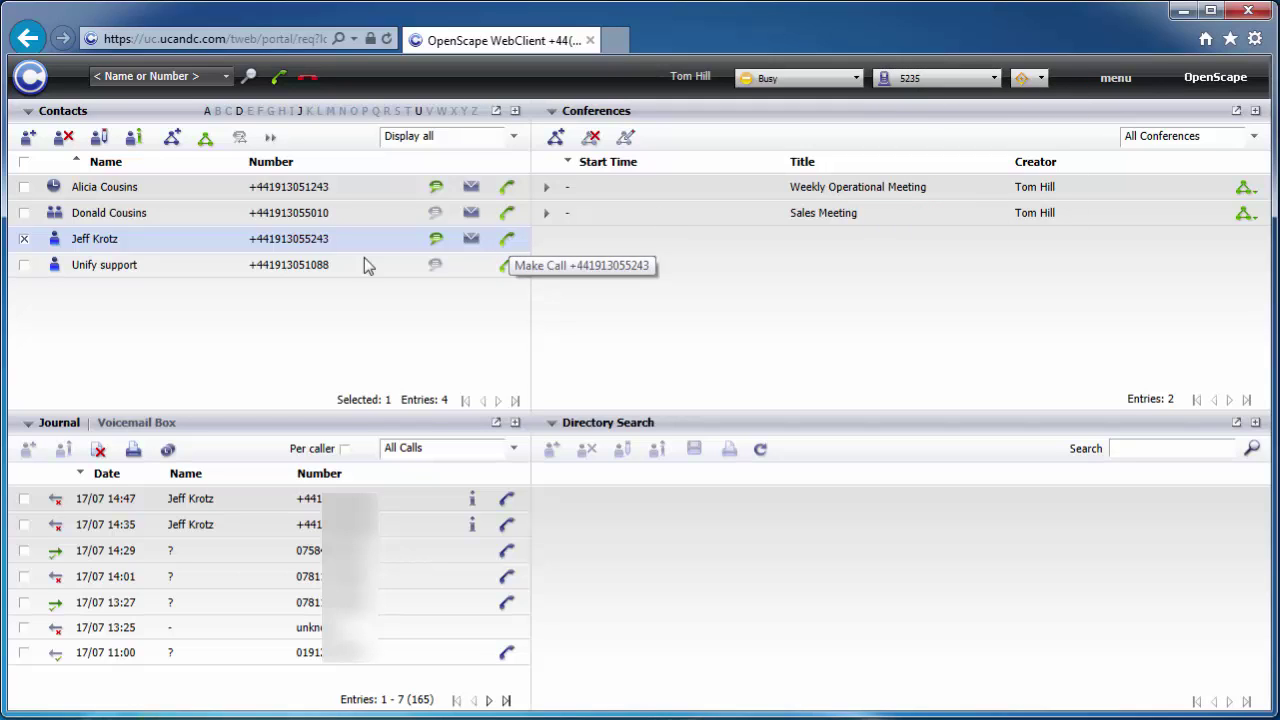
- Create a Tell-Me-When alert for the selected contact becoming Available: screen pop-up, expires in 1 hour
{"action": "left_click", "coordinate": [26, 240]}
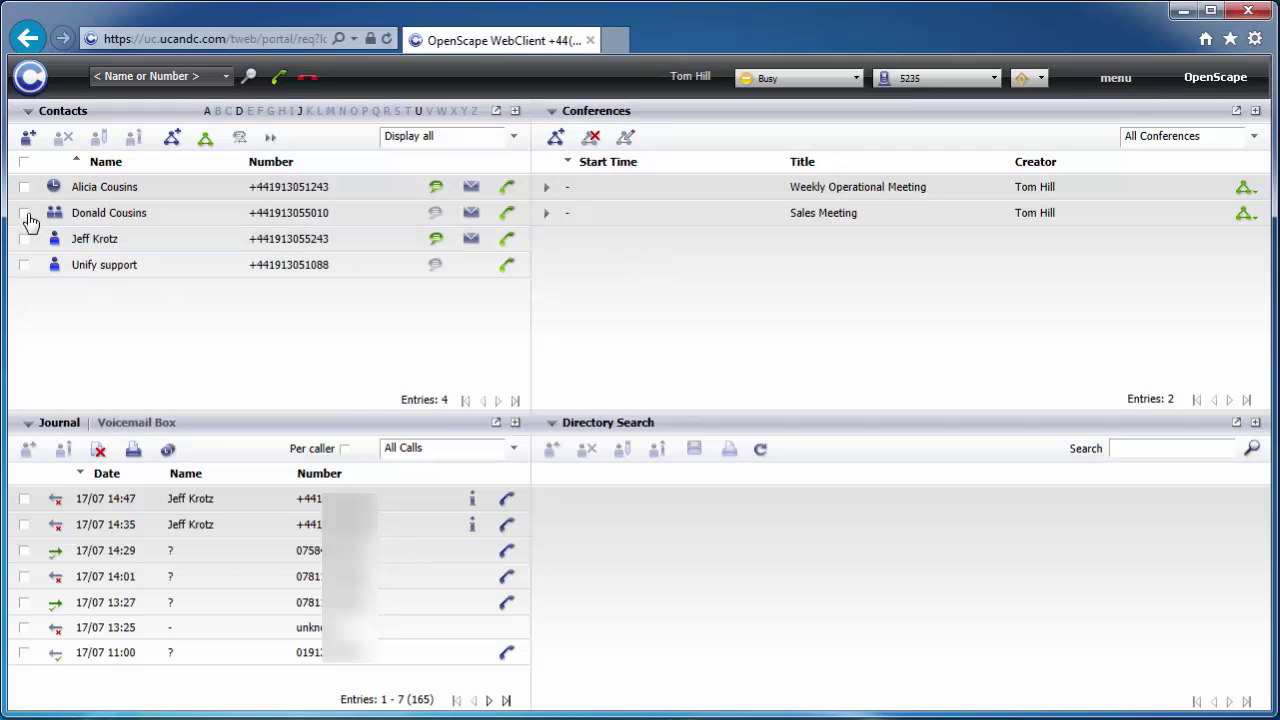
{"action": "left_click", "coordinate": [25, 214]}
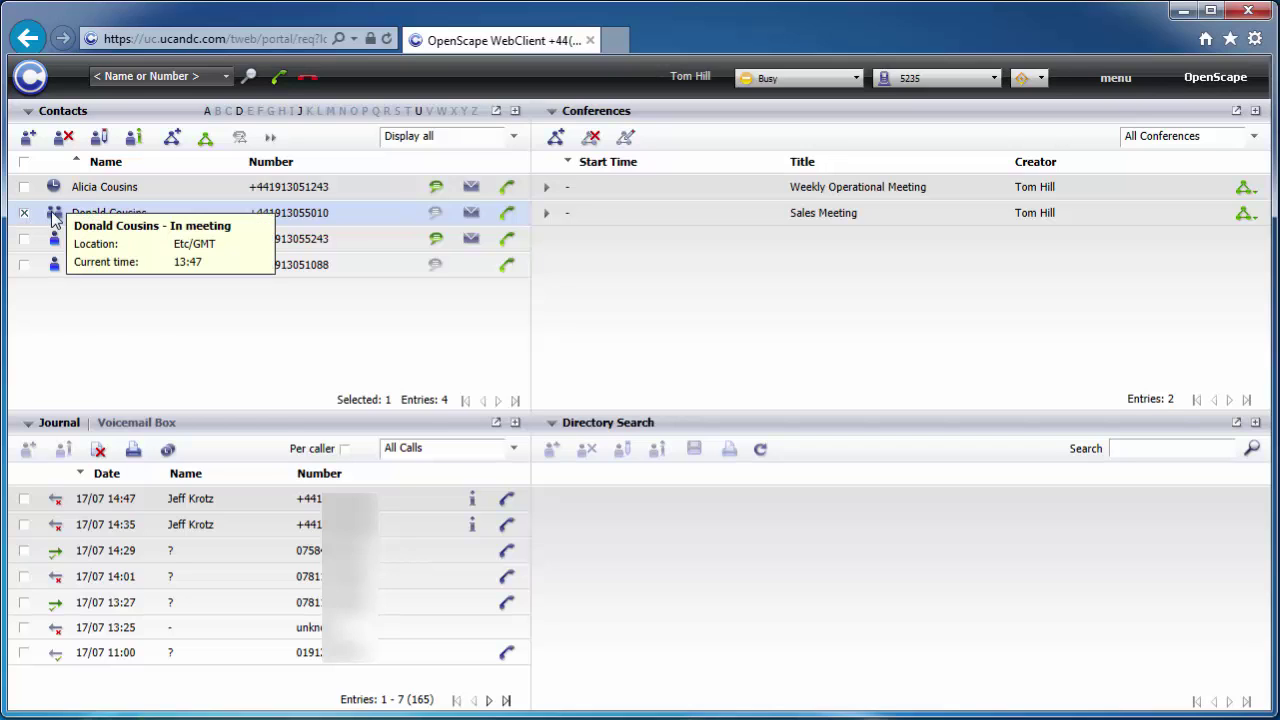
{"action": "left_click", "coordinate": [270, 137]}
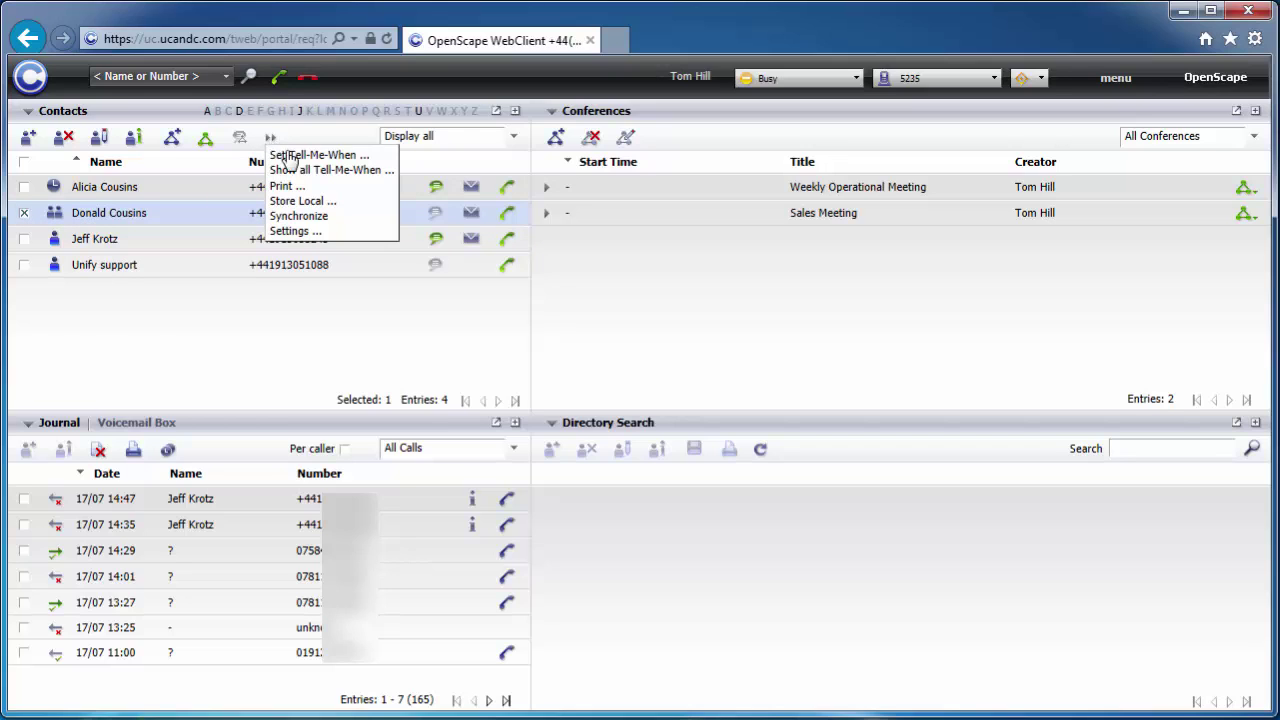
{"action": "left_click", "coordinate": [347, 158]}
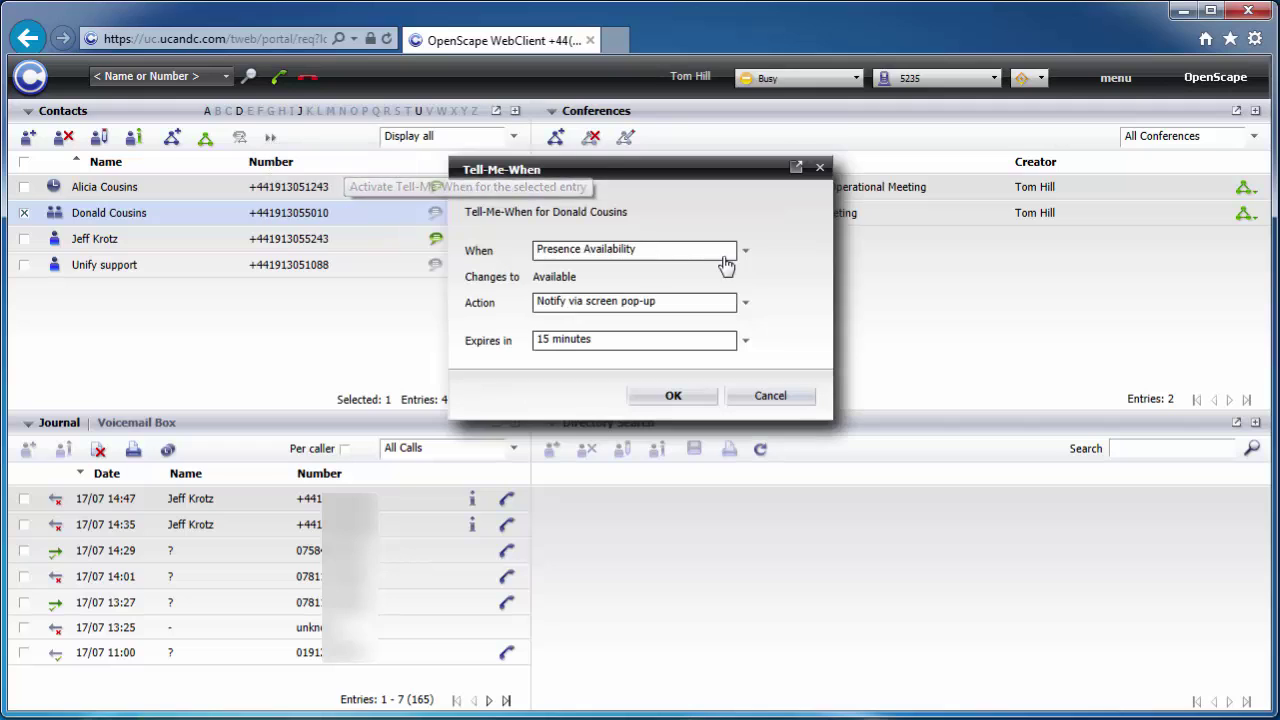
{"action": "double_click", "coordinate": [566, 277]}
{"action": "left_click", "coordinate": [667, 305]}
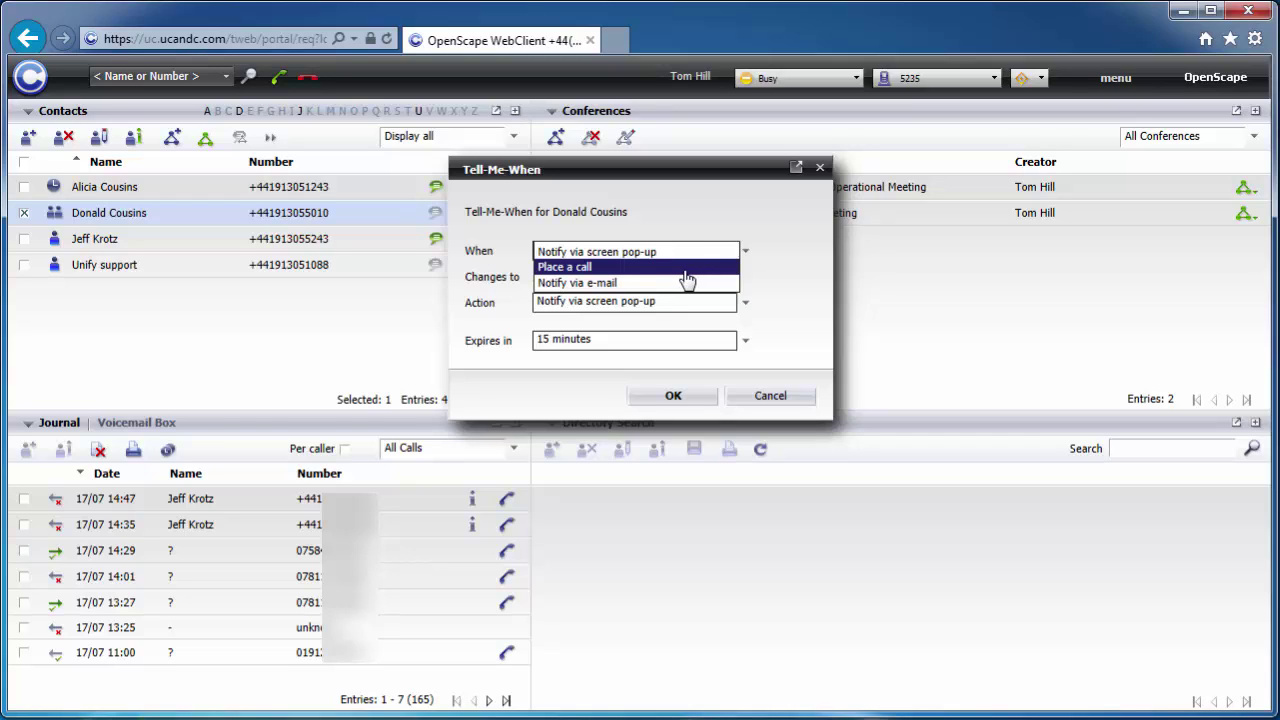
{"action": "left_click", "coordinate": [612, 254]}
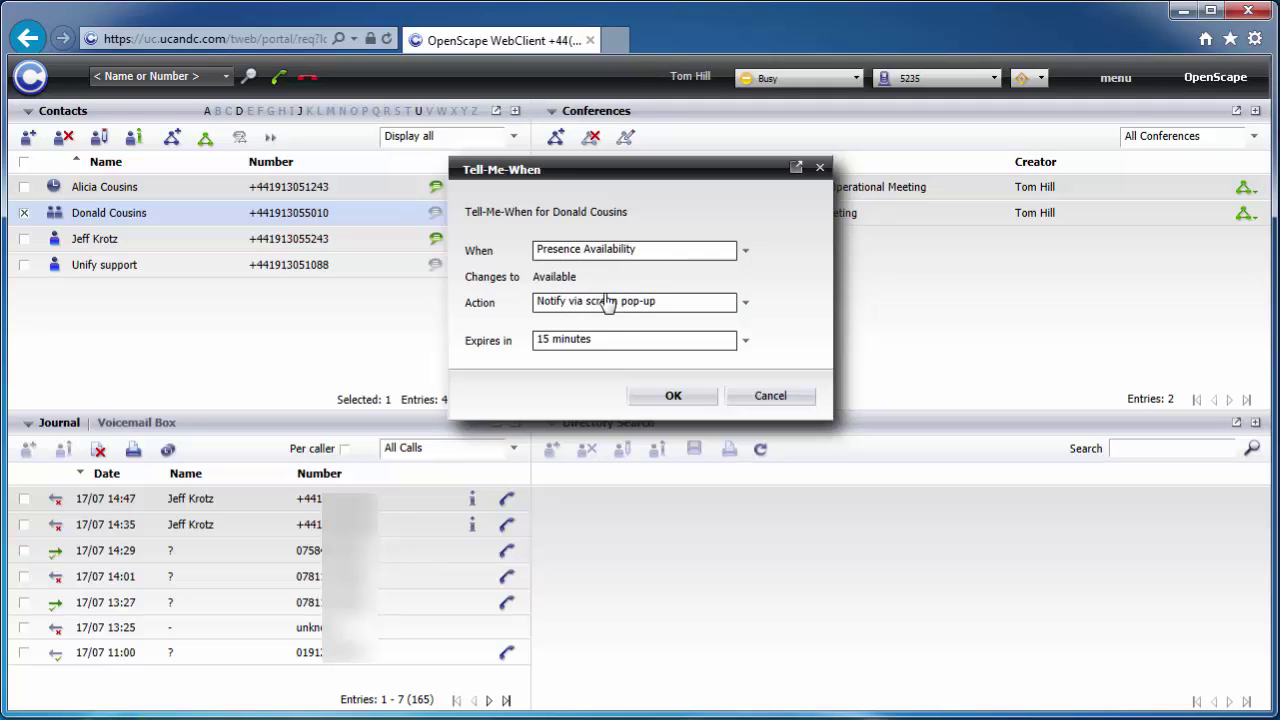
{"action": "left_click", "coordinate": [588, 345]}
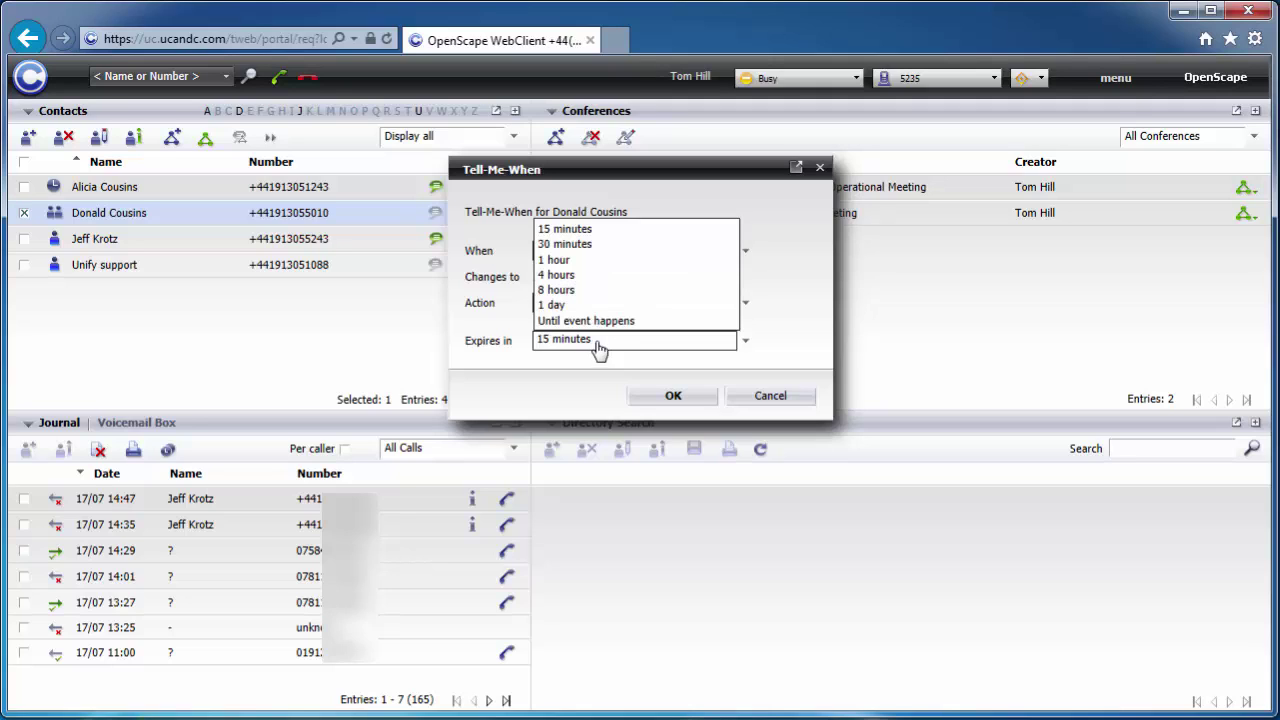
{"action": "left_click", "coordinate": [586, 263]}
{"action": "left_click", "coordinate": [684, 400]}
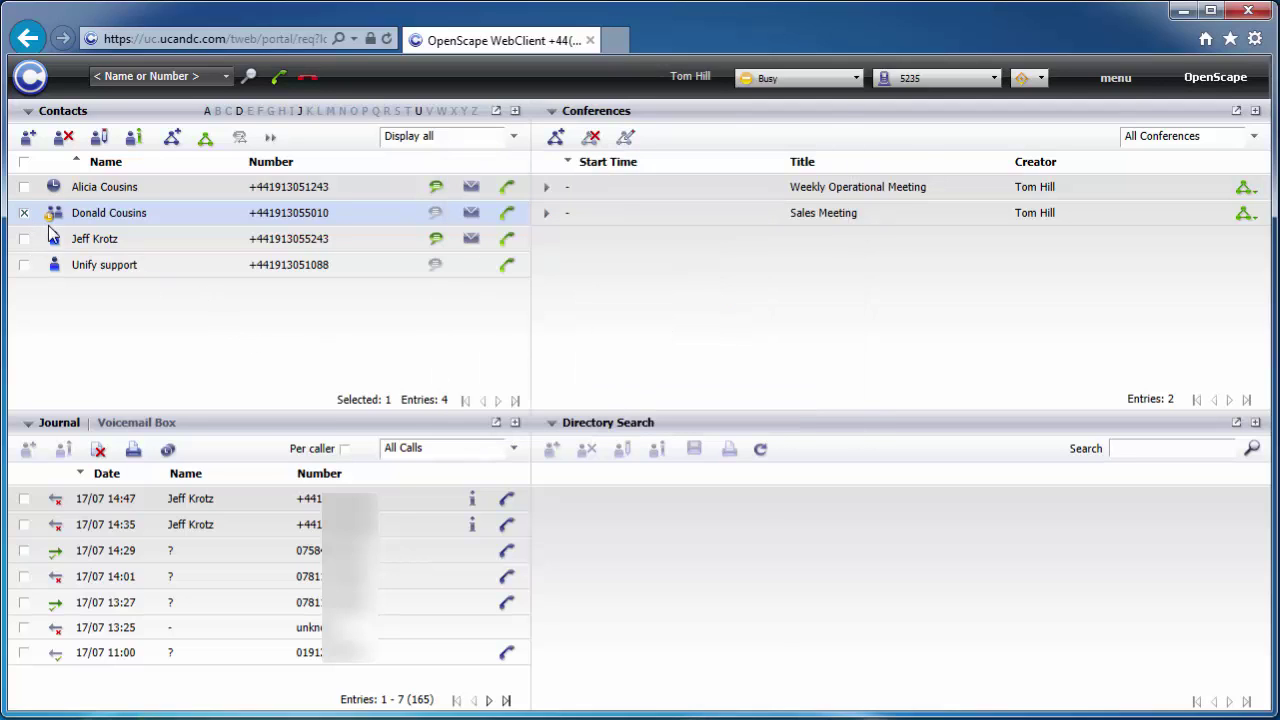
{"action": "mouse_move", "coordinate": [53, 222]}
{"action": "left_click", "coordinate": [24, 213]}
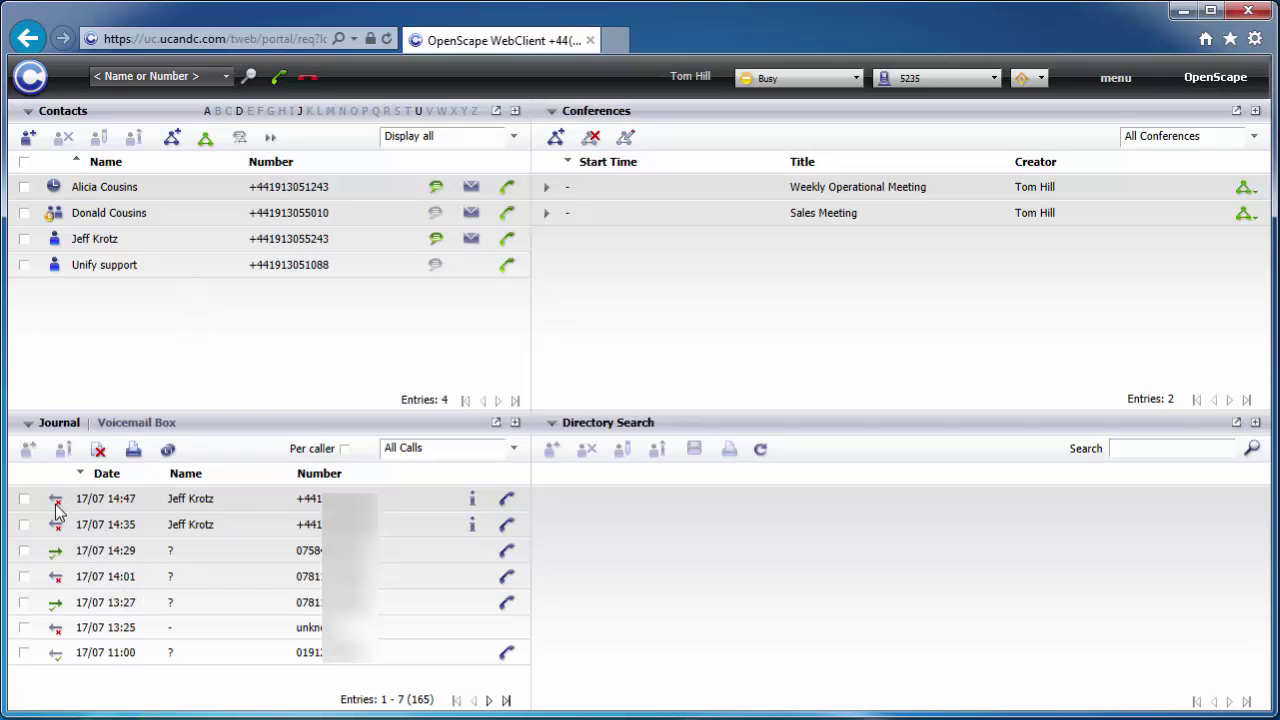
{"action": "mouse_move", "coordinate": [56, 503]}
{"action": "mouse_move", "coordinate": [74, 605]}
{"action": "left_click", "coordinate": [414, 615]}
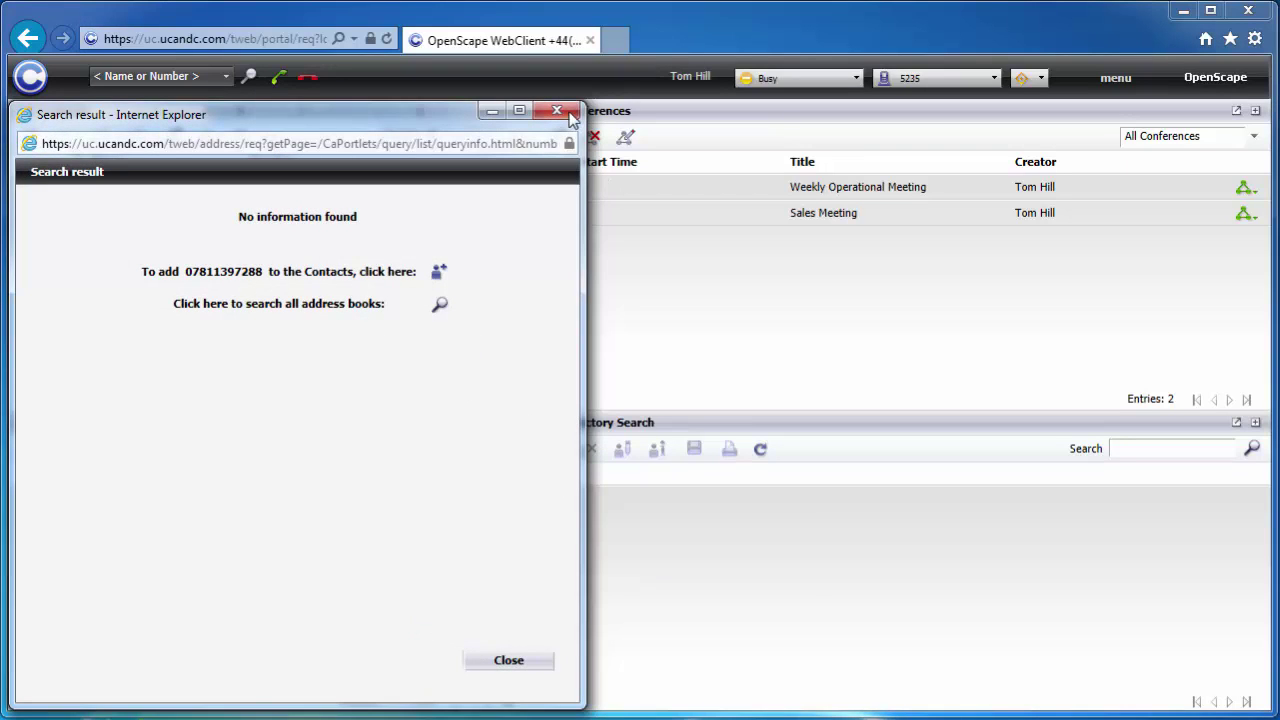
{"action": "left_click", "coordinate": [568, 113]}
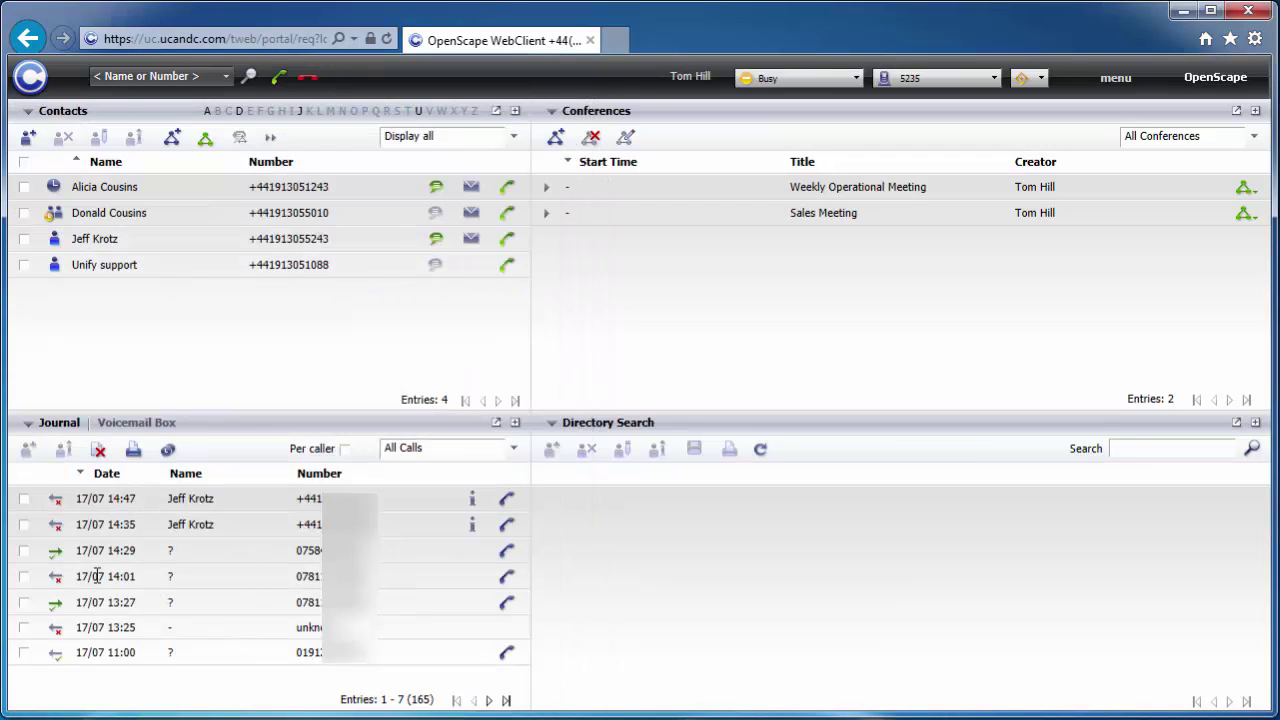
{"action": "left_click", "coordinate": [33, 604]}
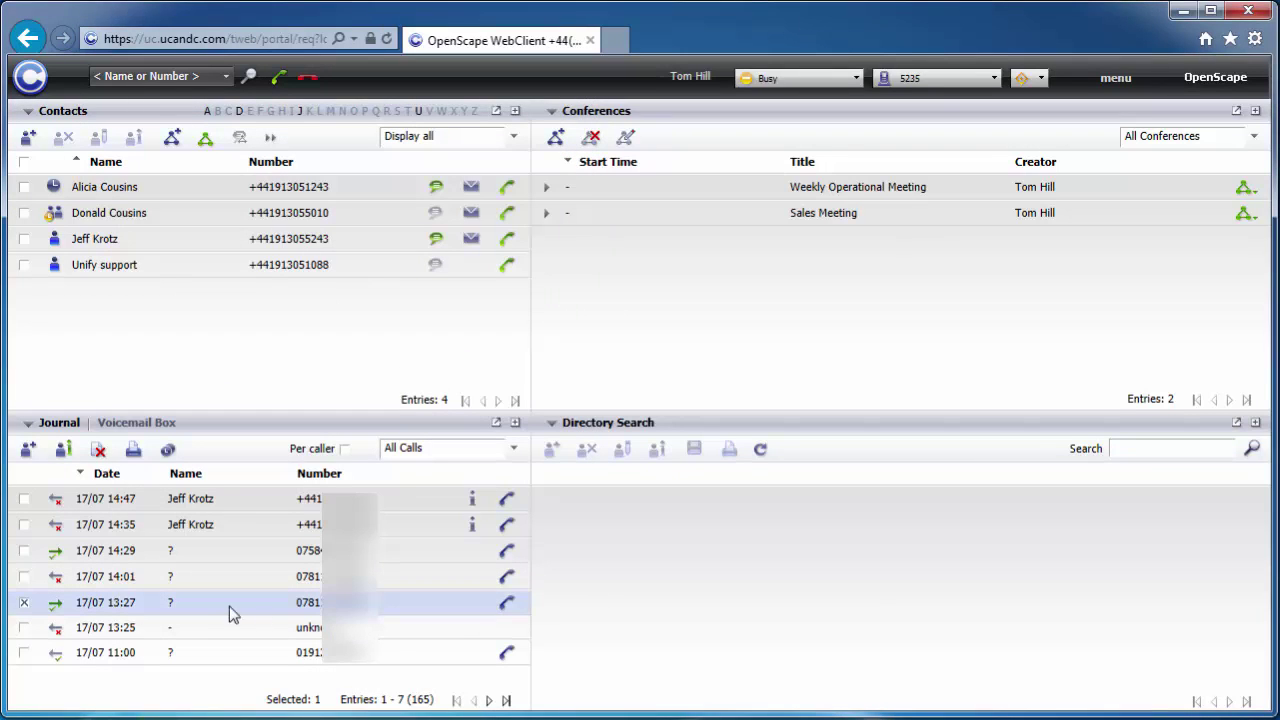
{"action": "left_click", "coordinate": [30, 452]}
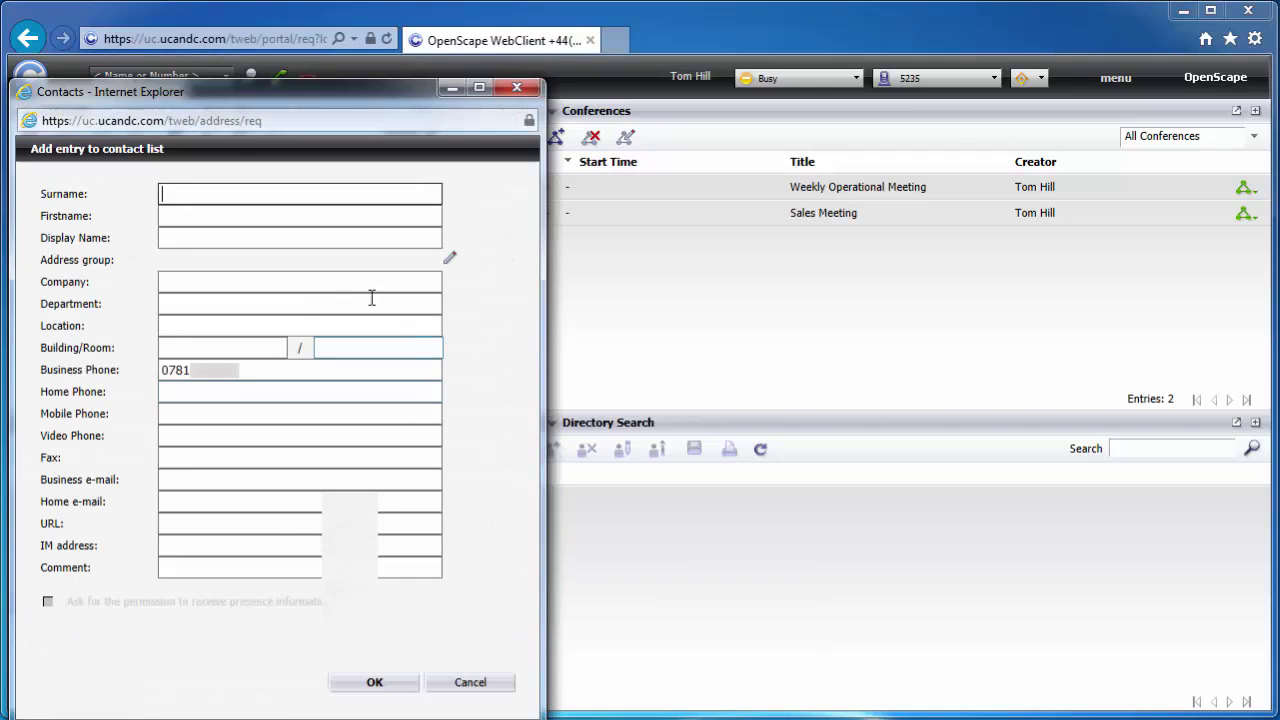
{"action": "left_click", "coordinate": [520, 89]}
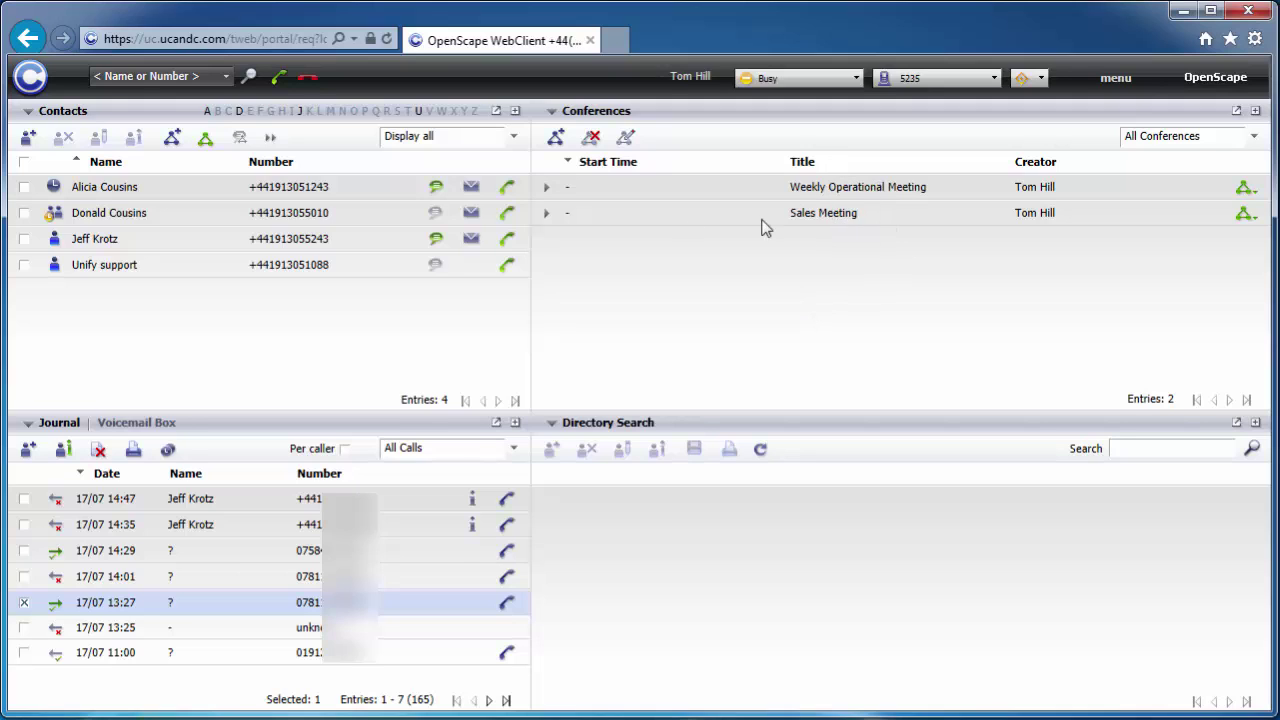
- Expand Sales Meeting and open it in the conference editor, leaving the name unchanged
{"action": "left_click", "coordinate": [547, 217]}
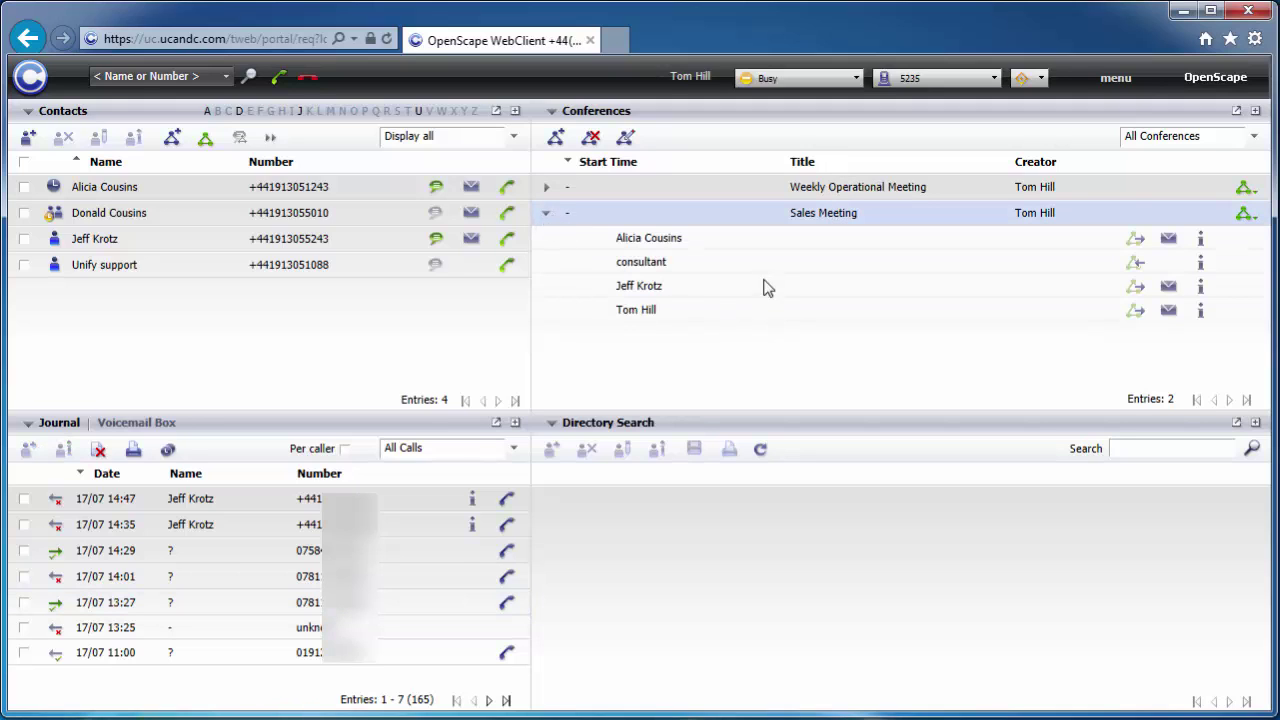
{"action": "left_click", "coordinate": [628, 137]}
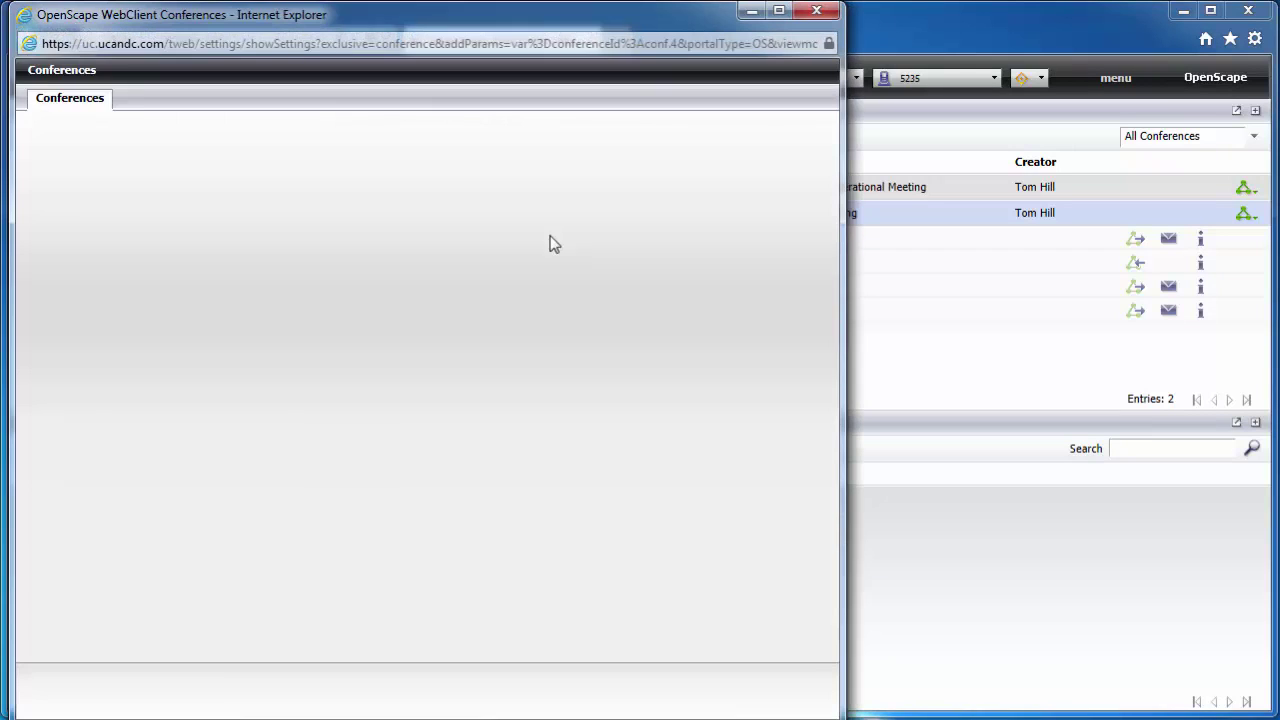
{"action": "left_click_drag", "start_coordinate": [330, 30], "coordinate": [358, 33]}
{"action": "left_click_drag", "start_coordinate": [258, 161], "coordinate": [143, 163]}
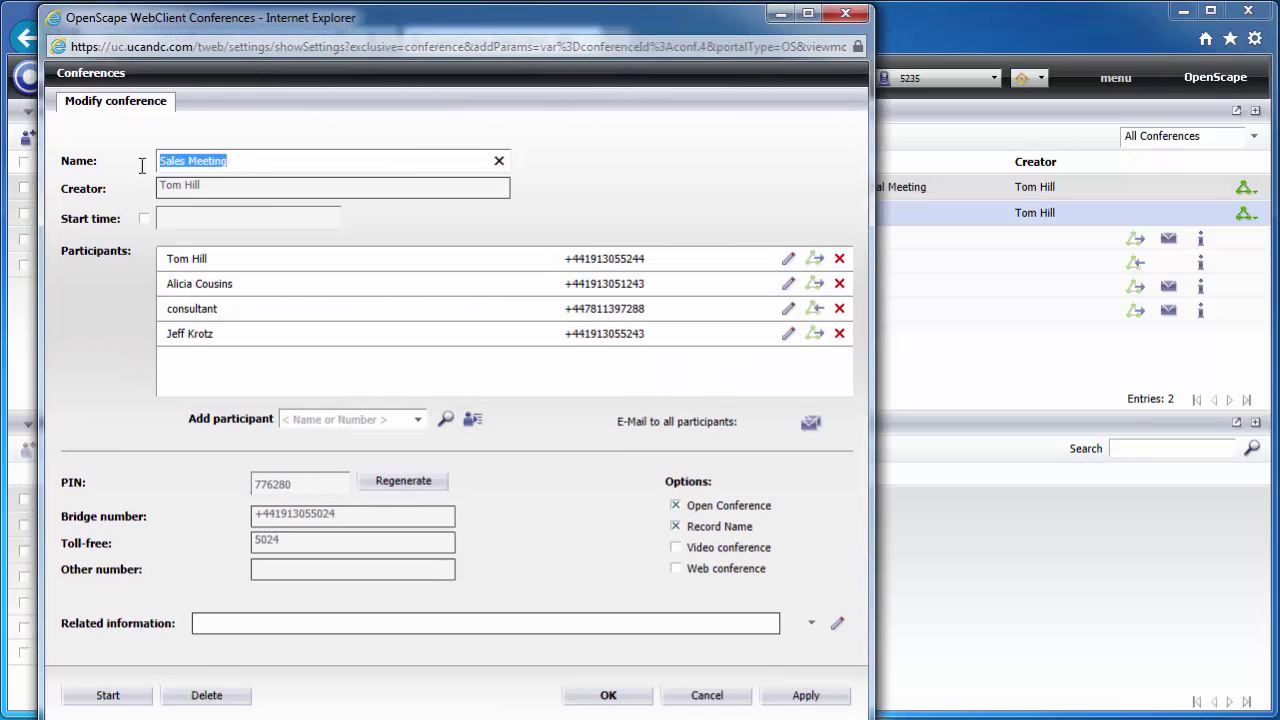
{"action": "left_click", "coordinate": [254, 162]}
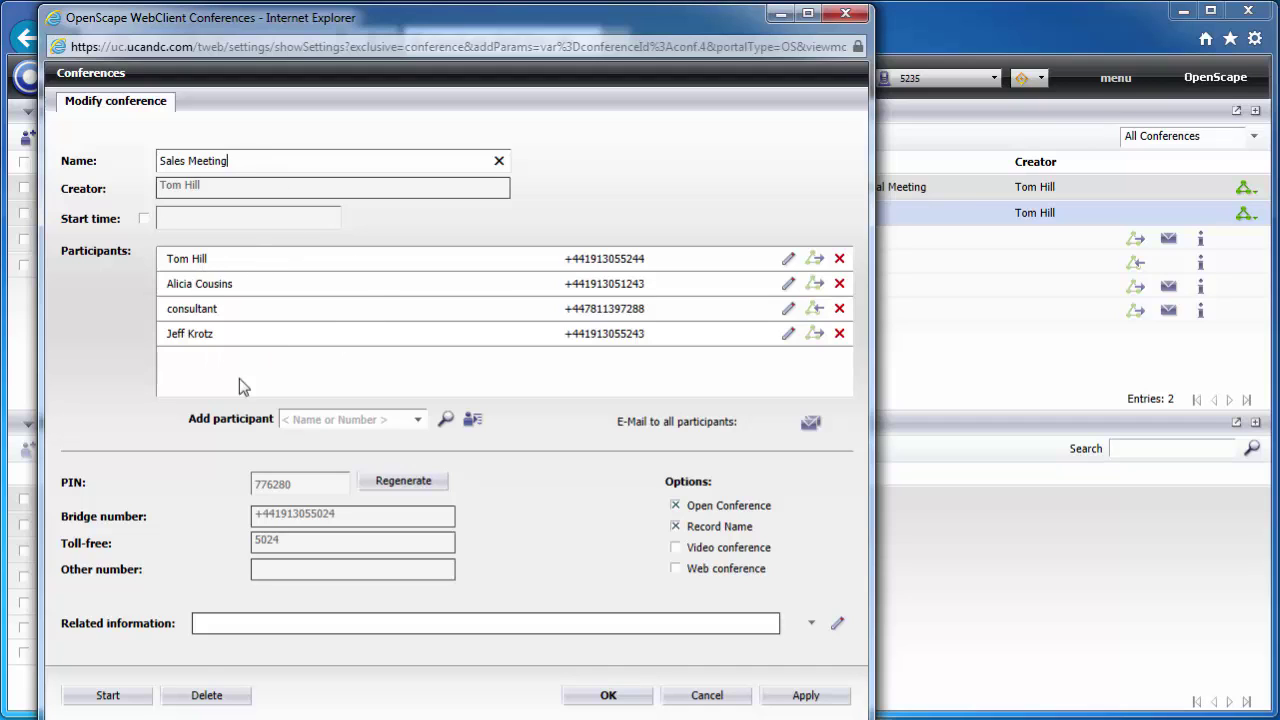
- Add the contact as a new participant and regenerate the conference PIN
{"action": "left_click", "coordinate": [328, 416]}
{"action": "type", "text": "dona"}
{"action": "key", "text": "Return"}
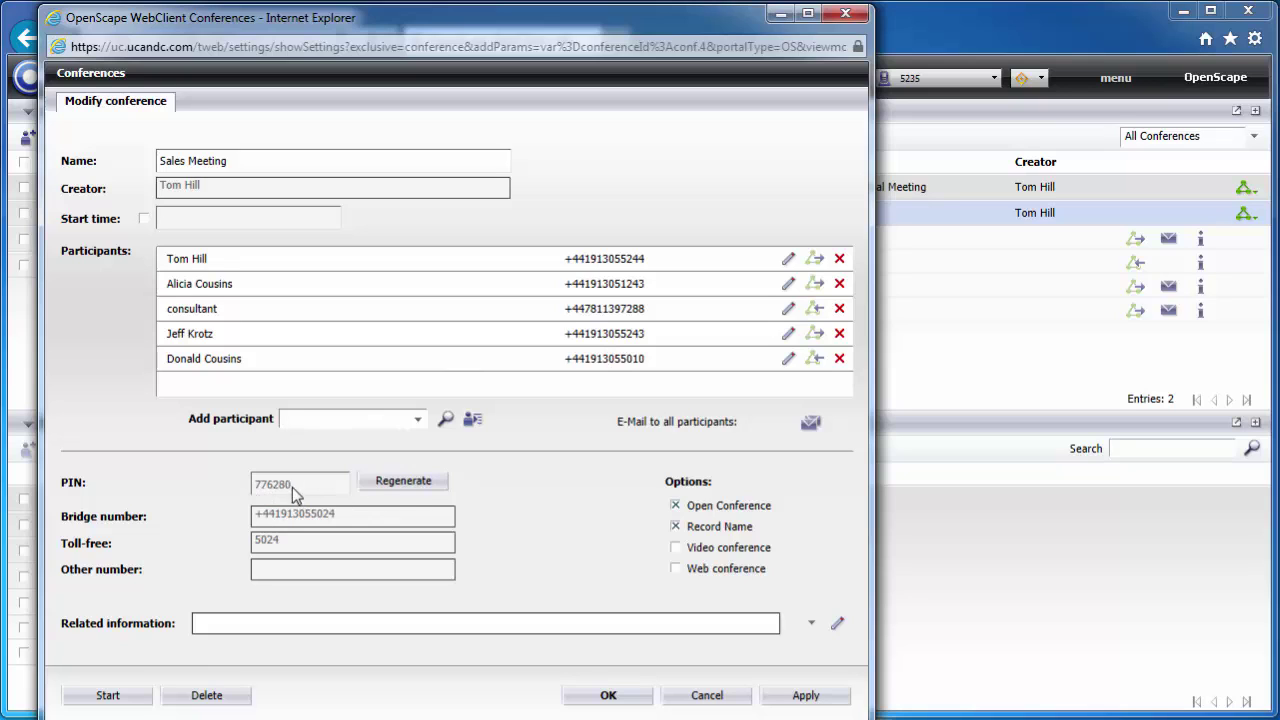
{"action": "left_click", "coordinate": [409, 484]}
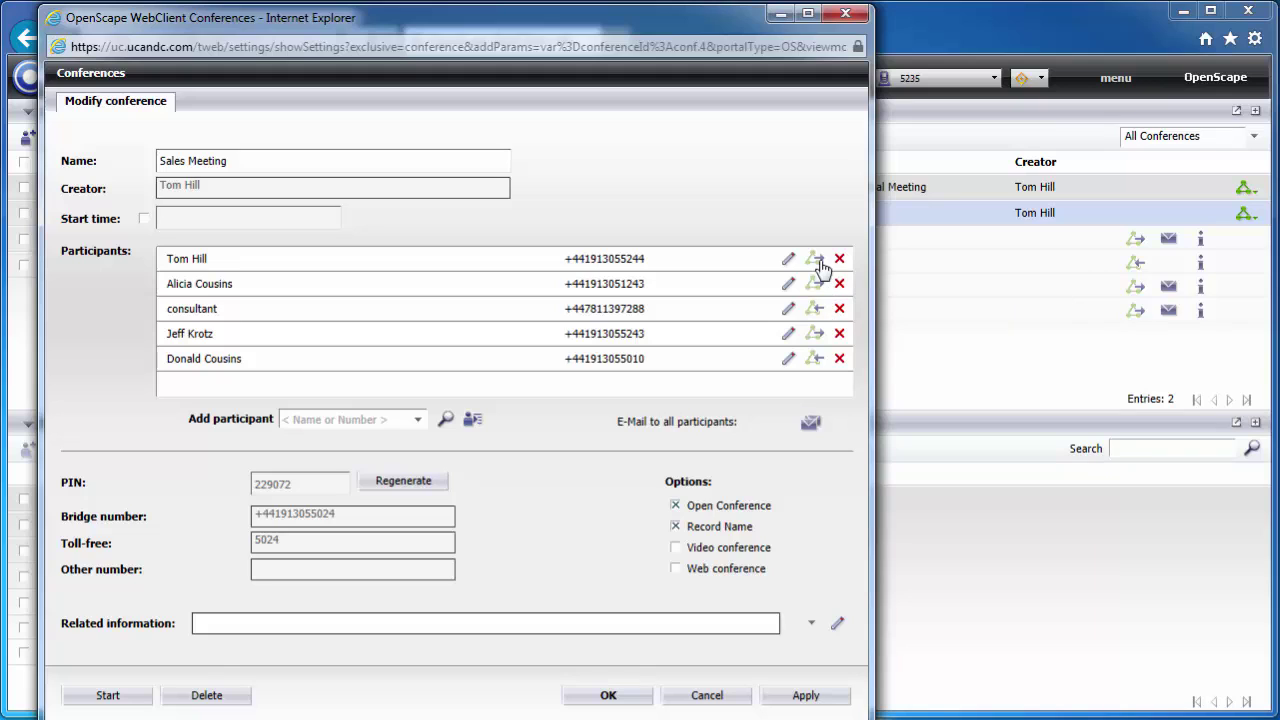
{"action": "left_click", "coordinate": [816, 360]}
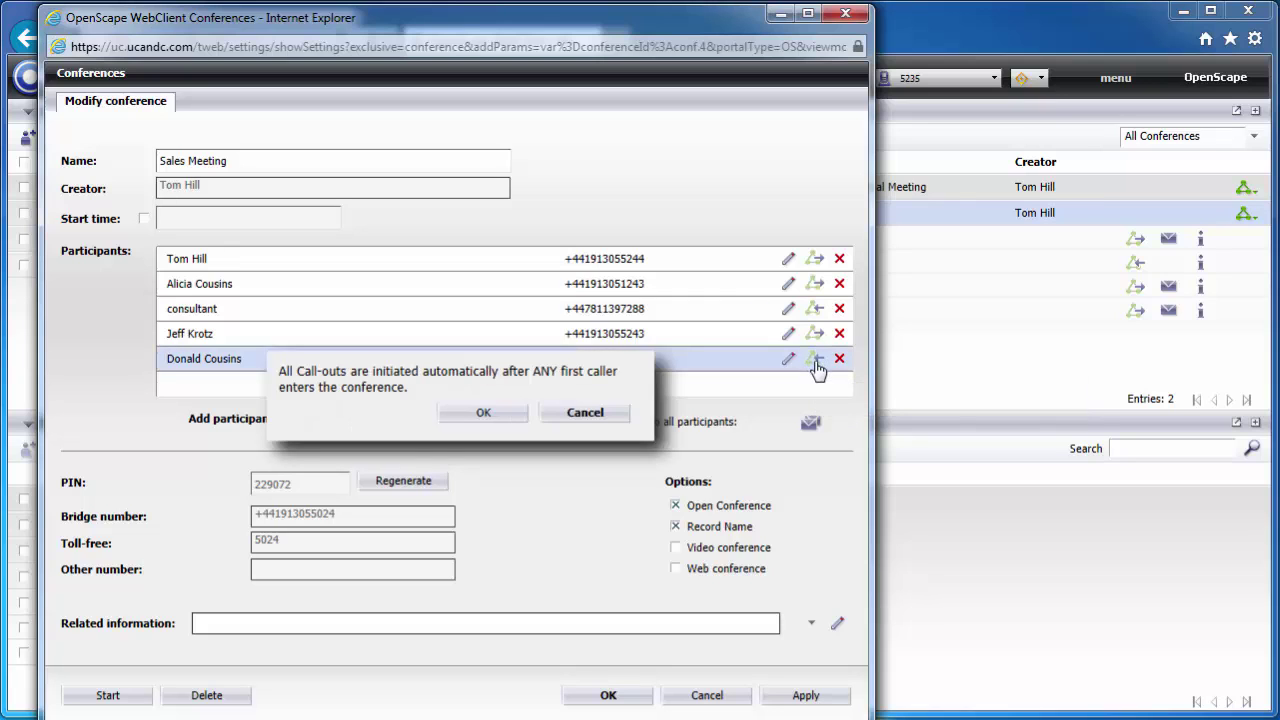
{"action": "left_click", "coordinate": [489, 413]}
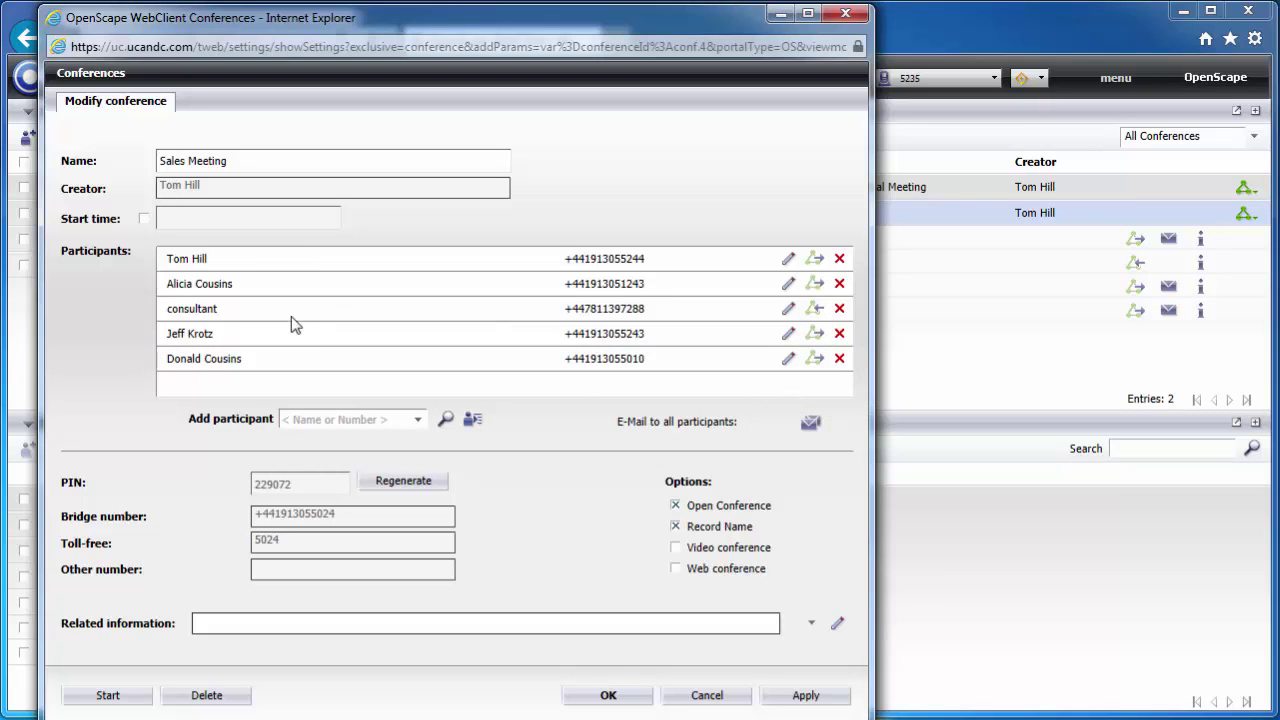
{"action": "left_click", "coordinate": [212, 313]}
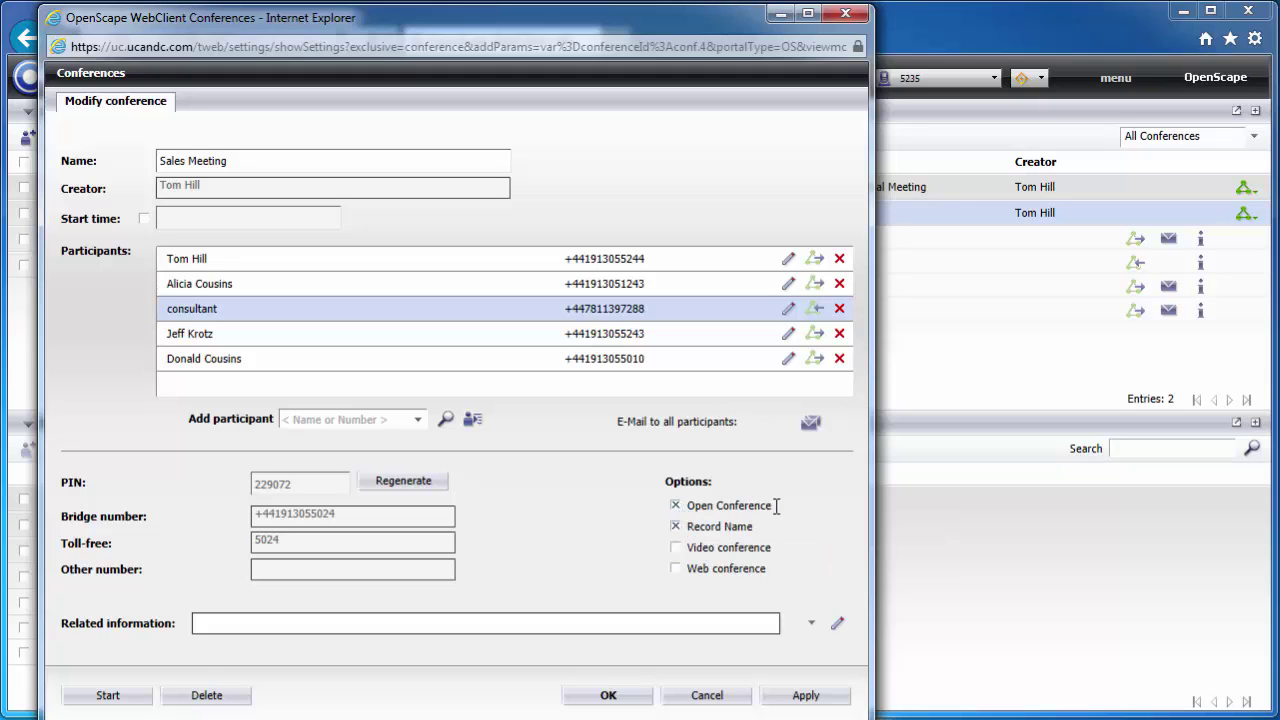
- Uncheck Open Conference for Sales Meeting, apply and confirm with OK, then collapse its row
{"action": "mouse_move", "coordinate": [768, 514]}
{"action": "left_click", "coordinate": [675, 505]}
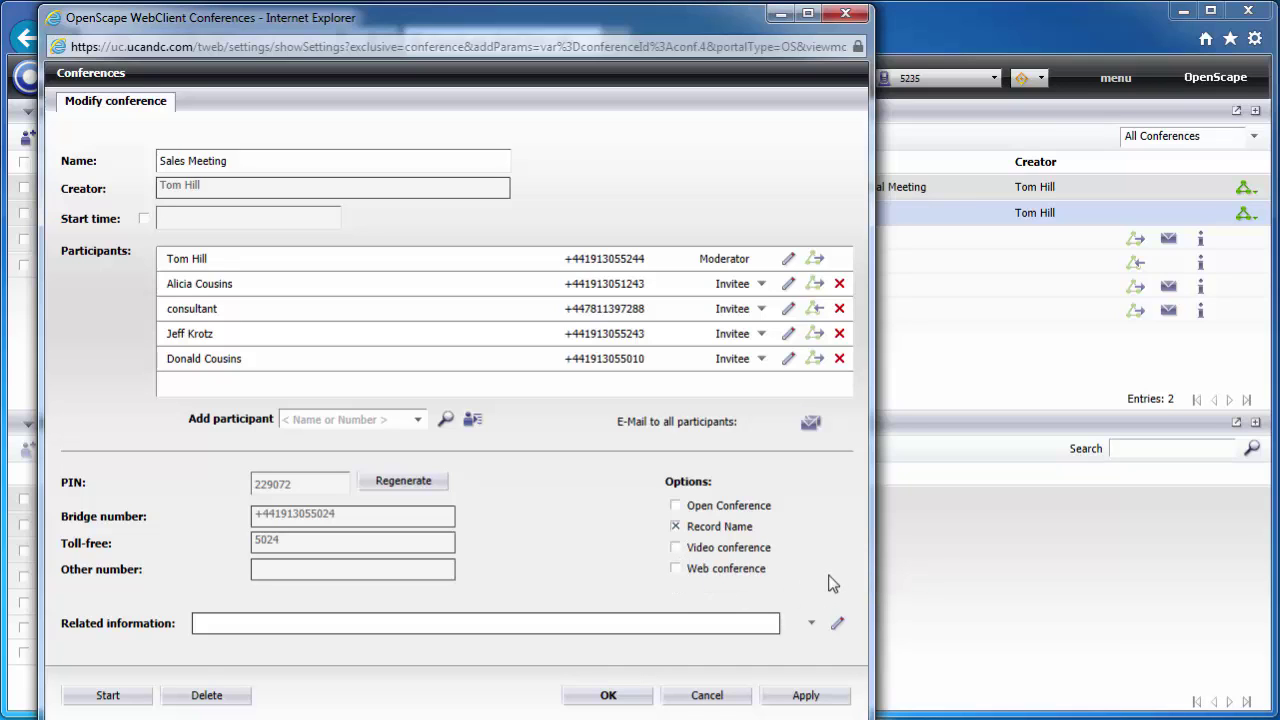
{"action": "left_click", "coordinate": [251, 163]}
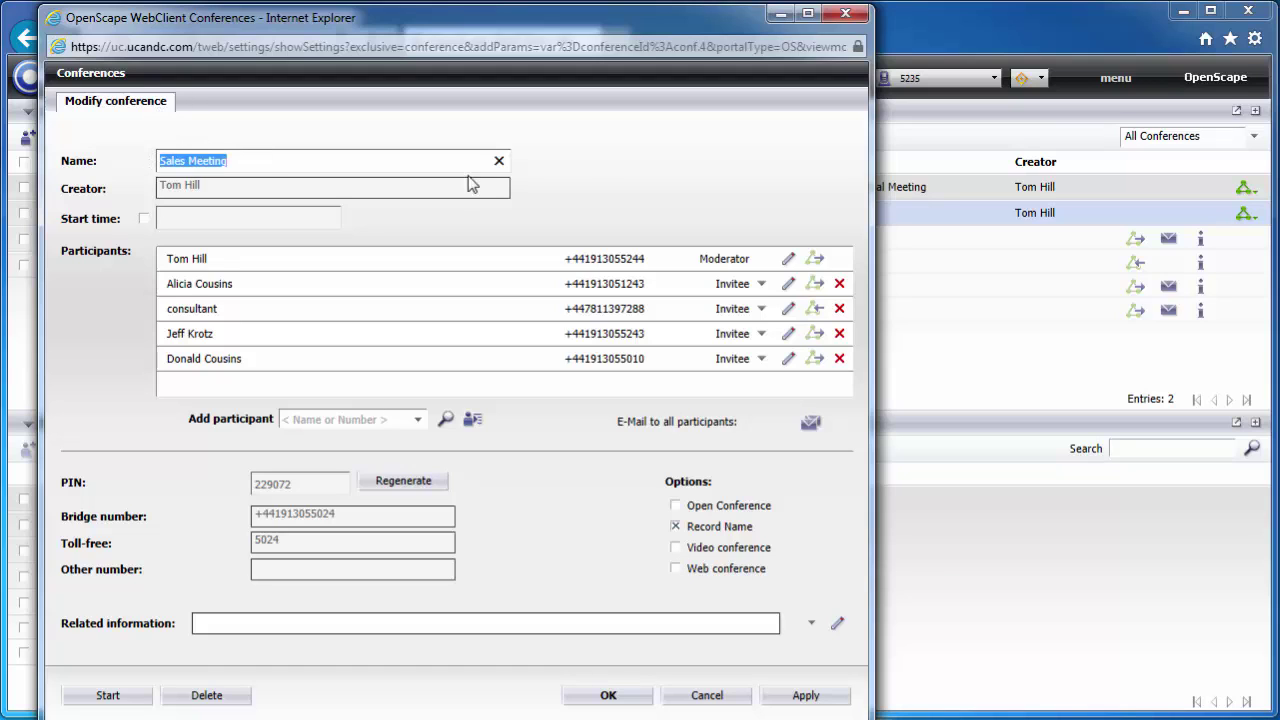
{"action": "left_click", "coordinate": [367, 165]}
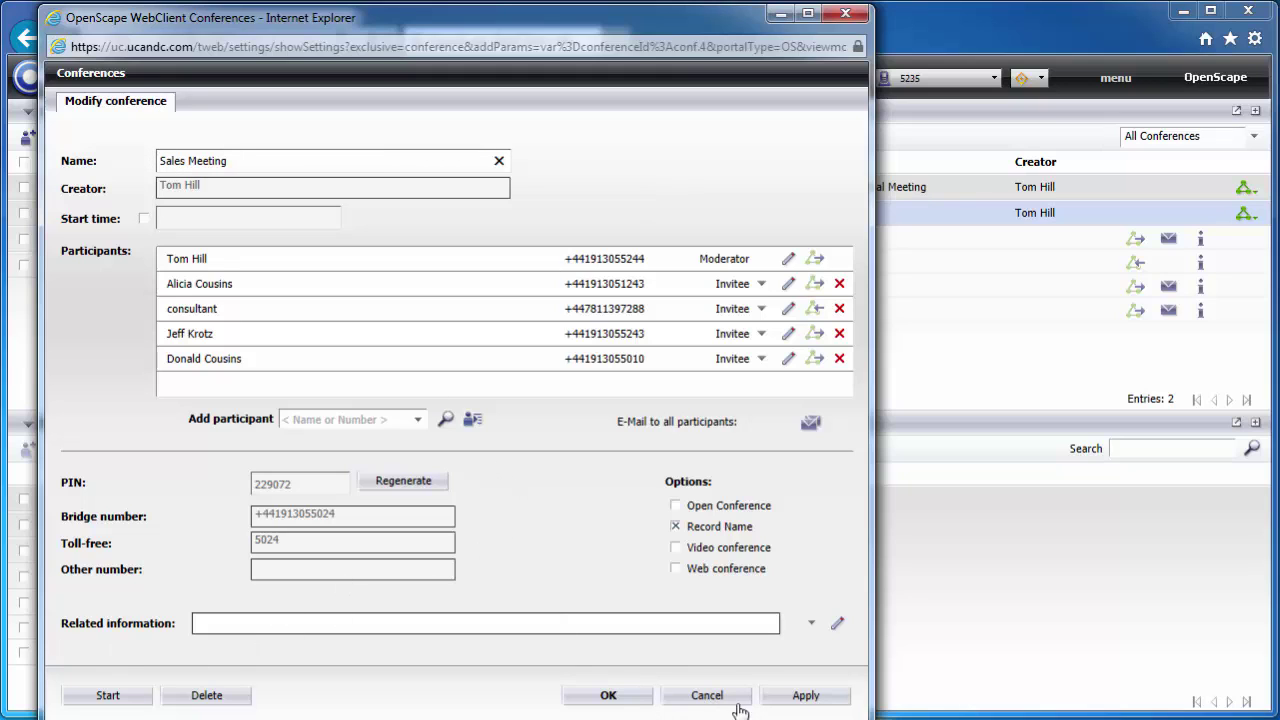
{"action": "left_click", "coordinate": [806, 697]}
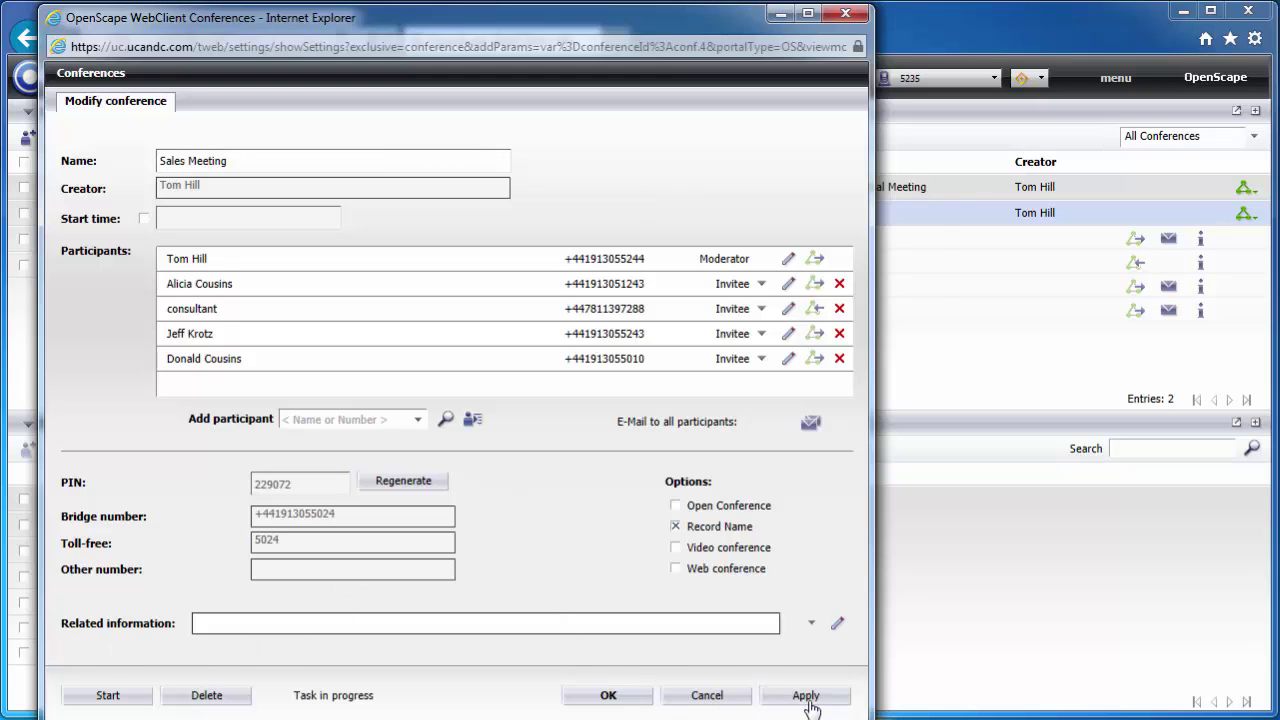
{"action": "left_click", "coordinate": [610, 697]}
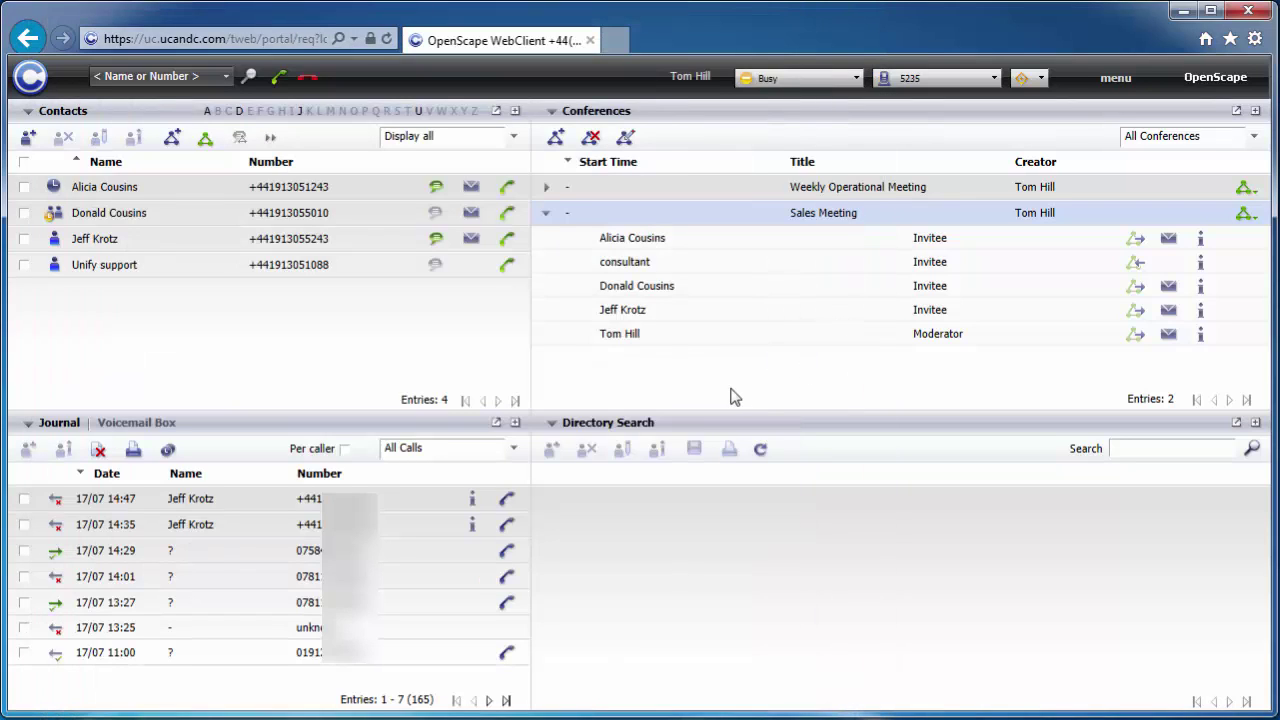
{"action": "left_click", "coordinate": [547, 214]}
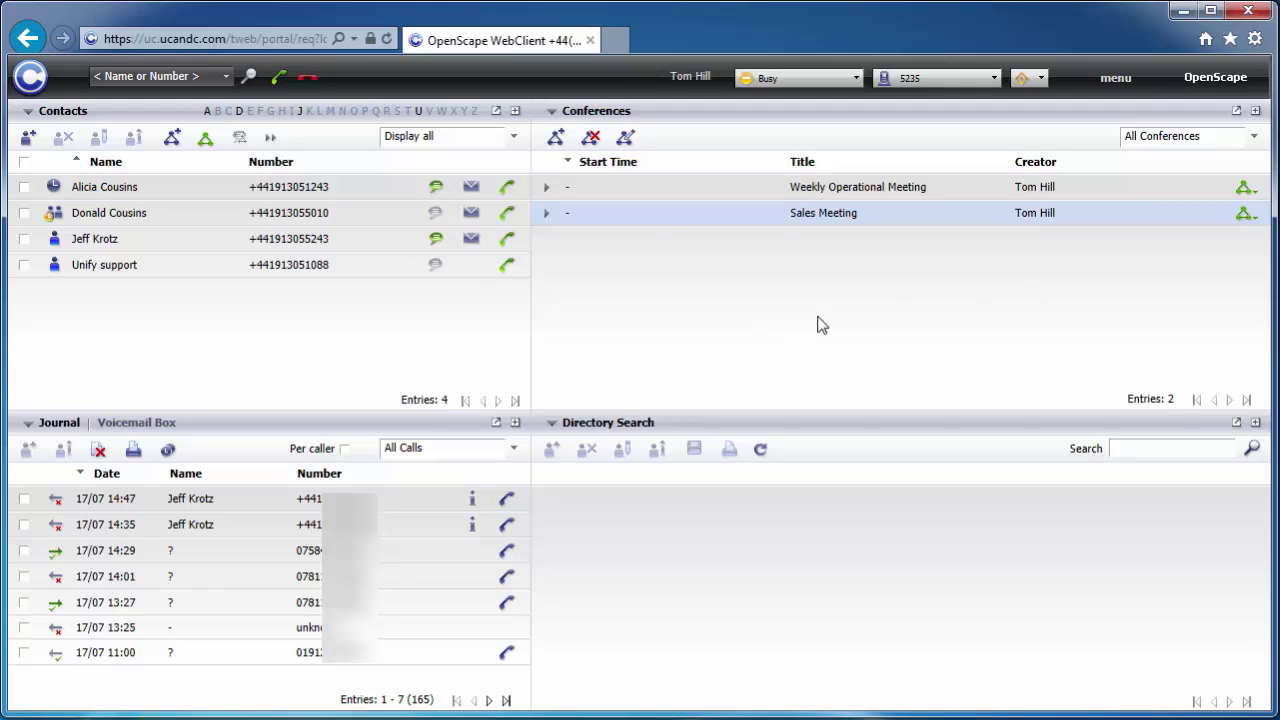
{"action": "left_click", "coordinate": [1117, 88]}
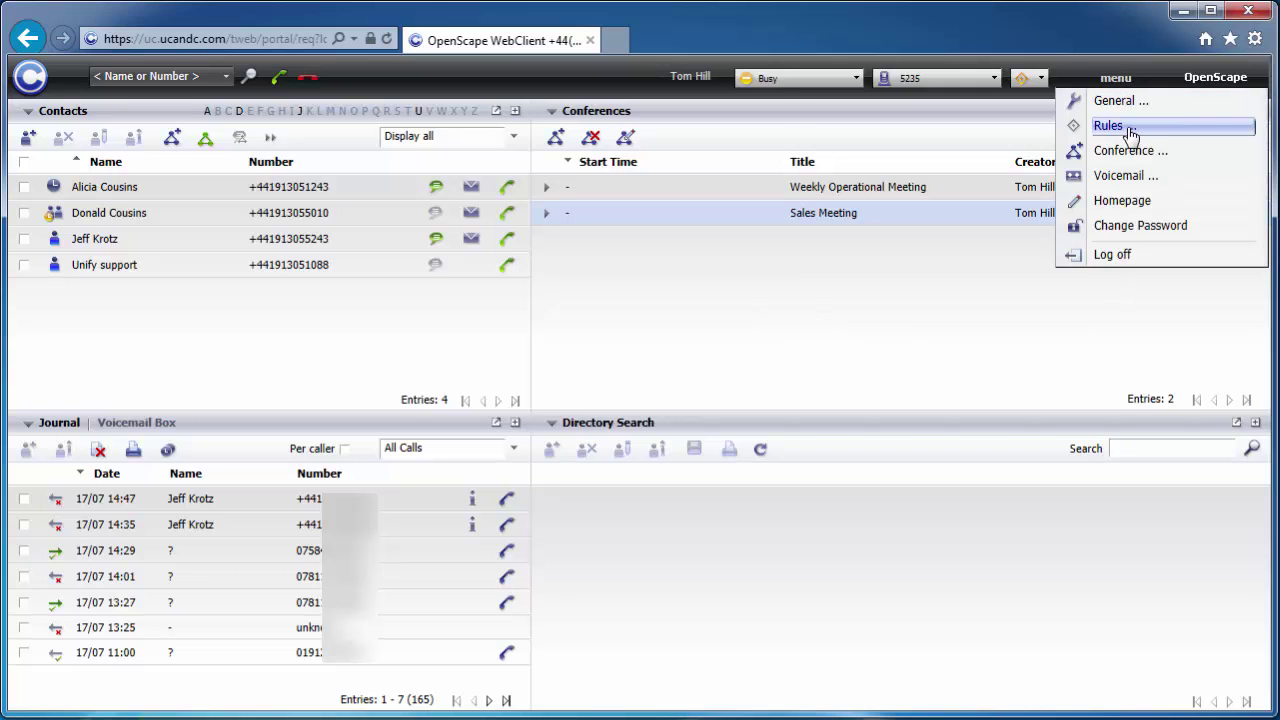
{"action": "left_click", "coordinate": [1129, 127]}
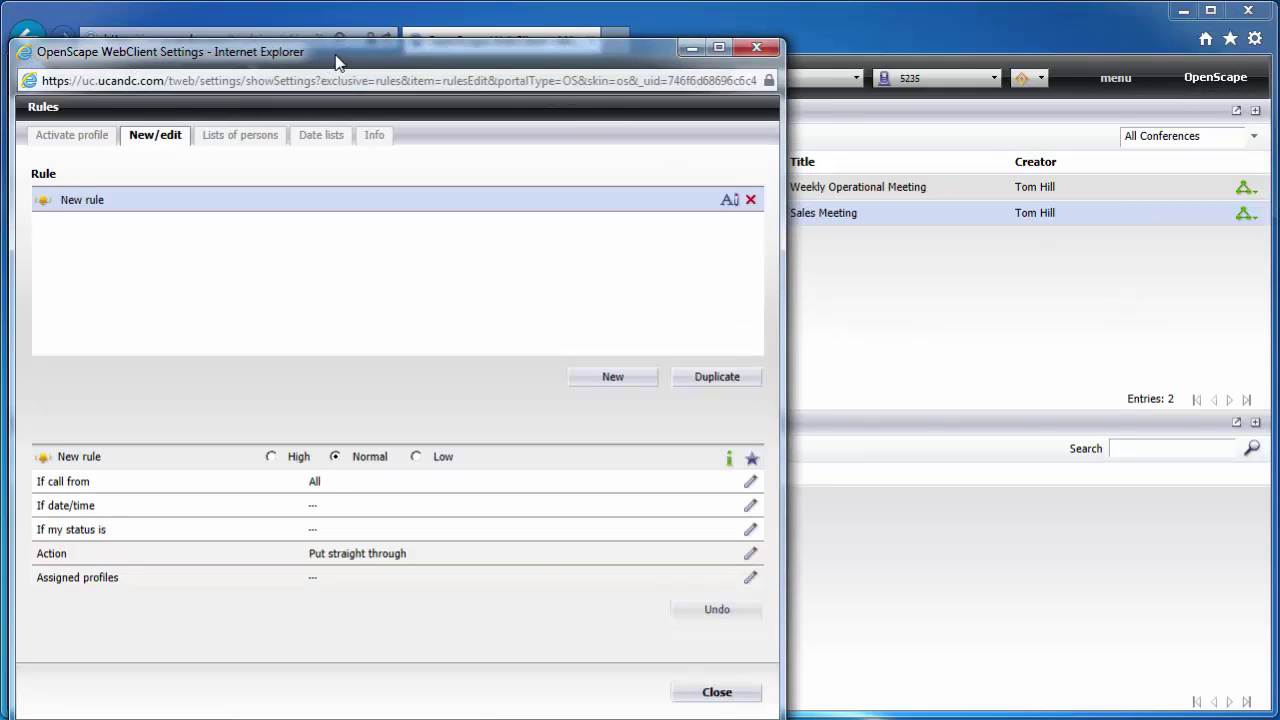
{"action": "left_click_drag", "start_coordinate": [337, 57], "coordinate": [411, 61]}
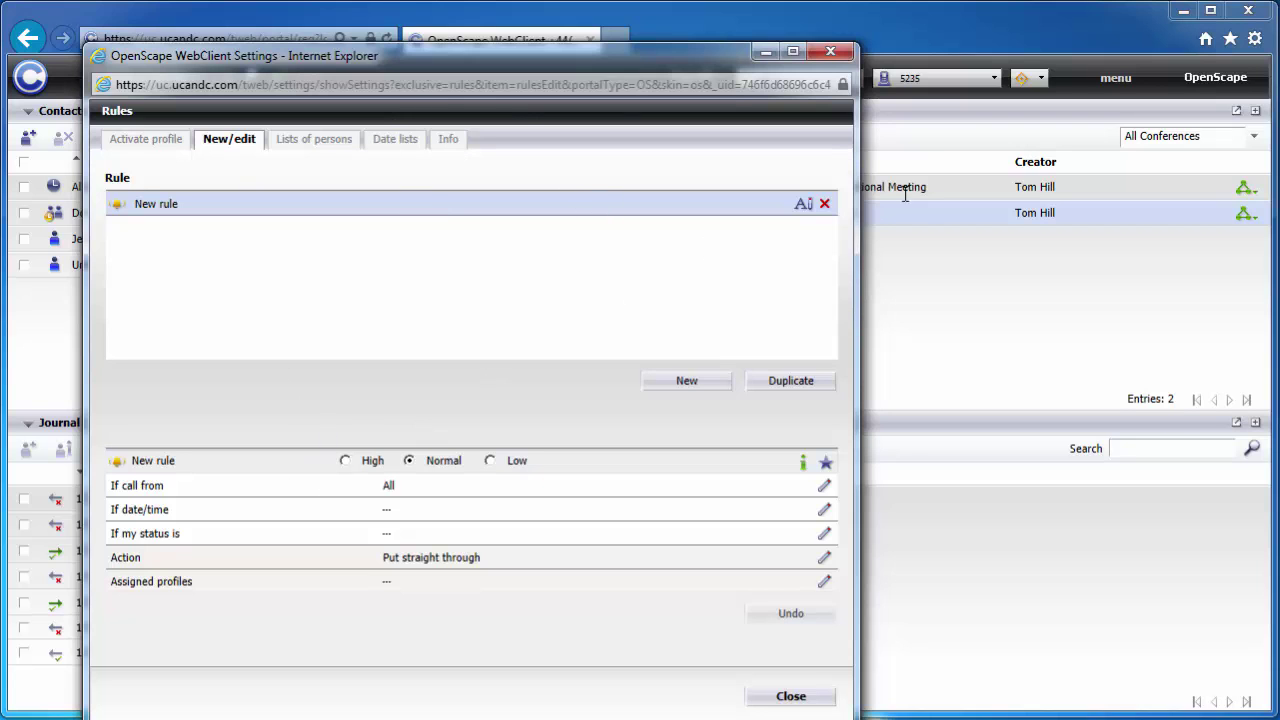
{"action": "left_click_drag", "start_coordinate": [657, 62], "coordinate": [735, 95]}
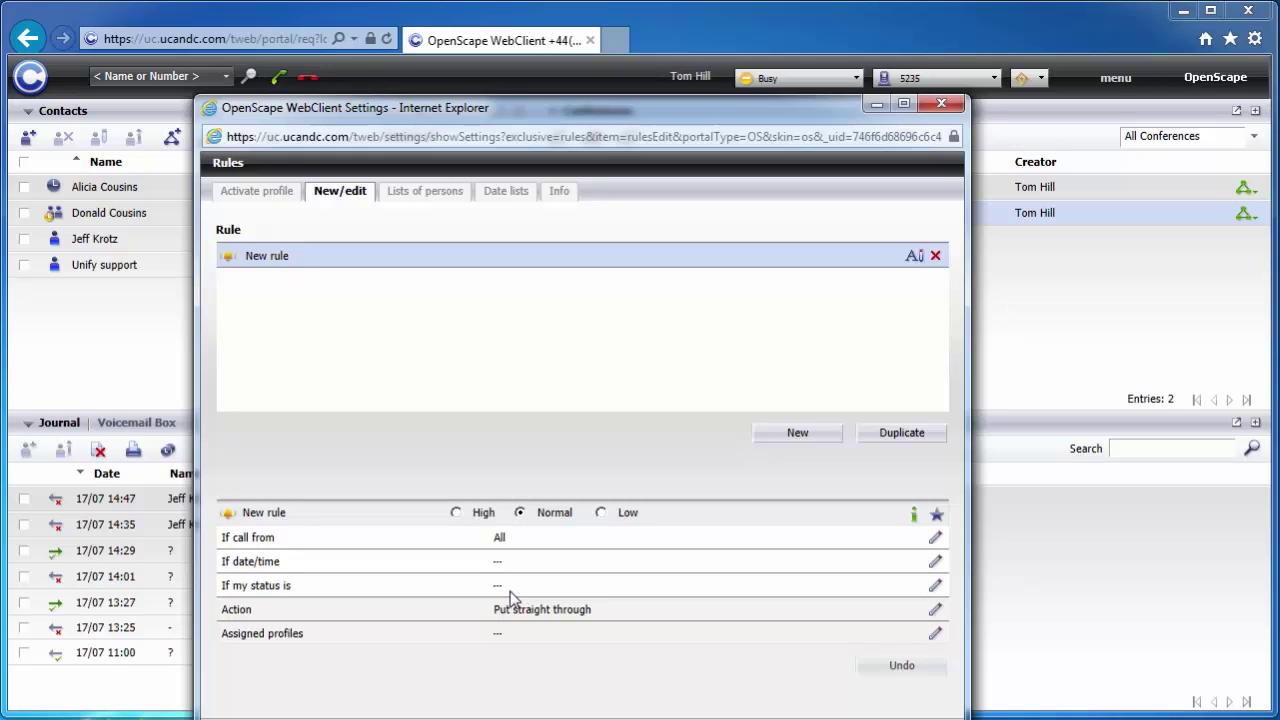
{"action": "left_click_drag", "start_coordinate": [651, 118], "coordinate": [660, 82]}
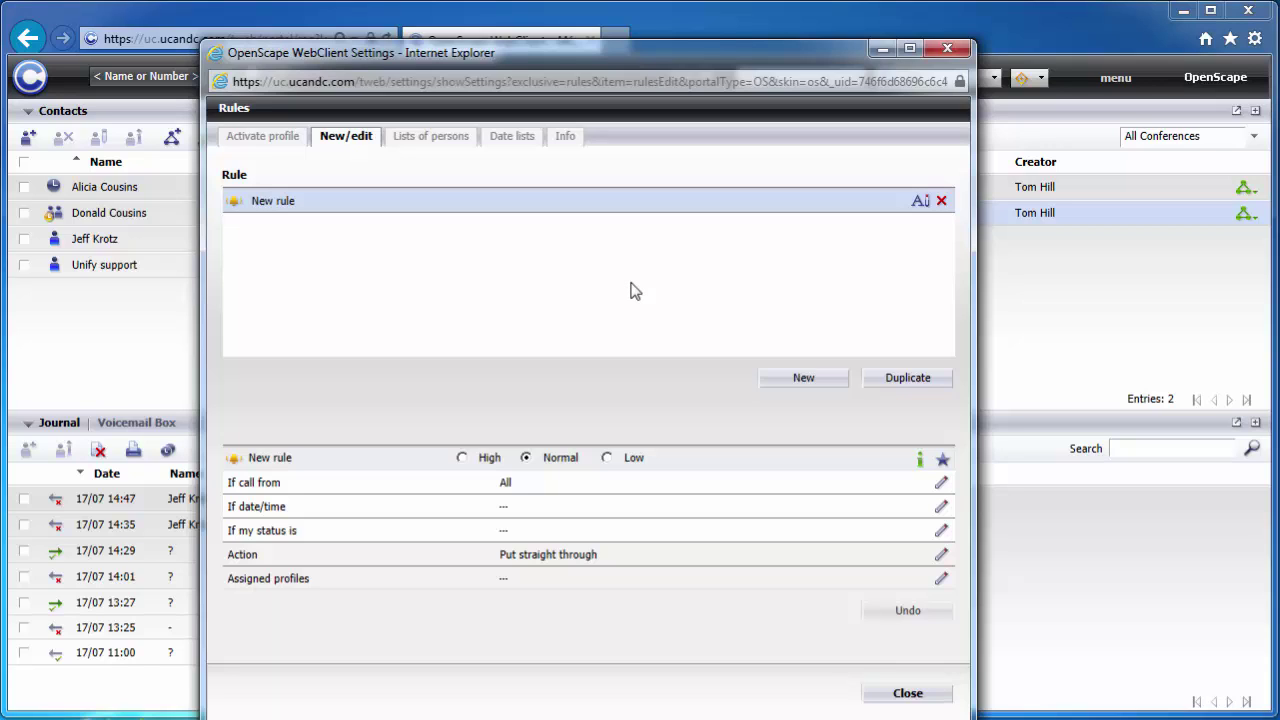
{"action": "left_click", "coordinate": [950, 49]}
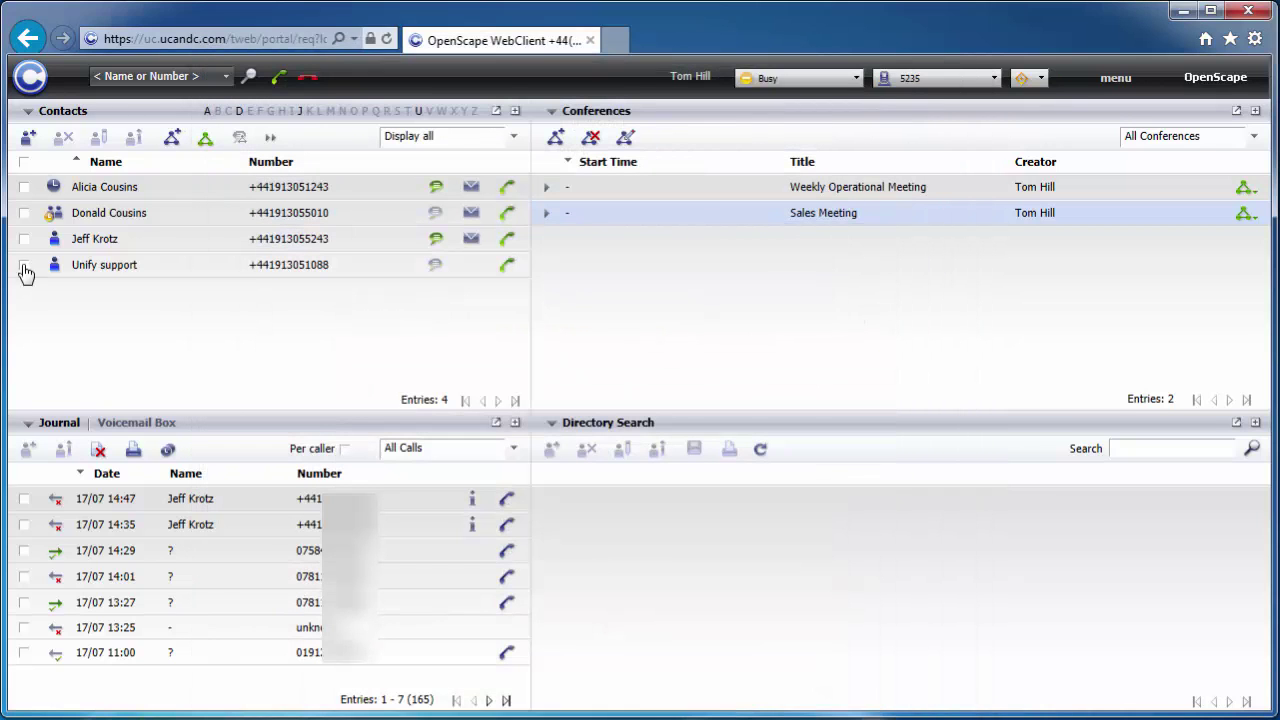